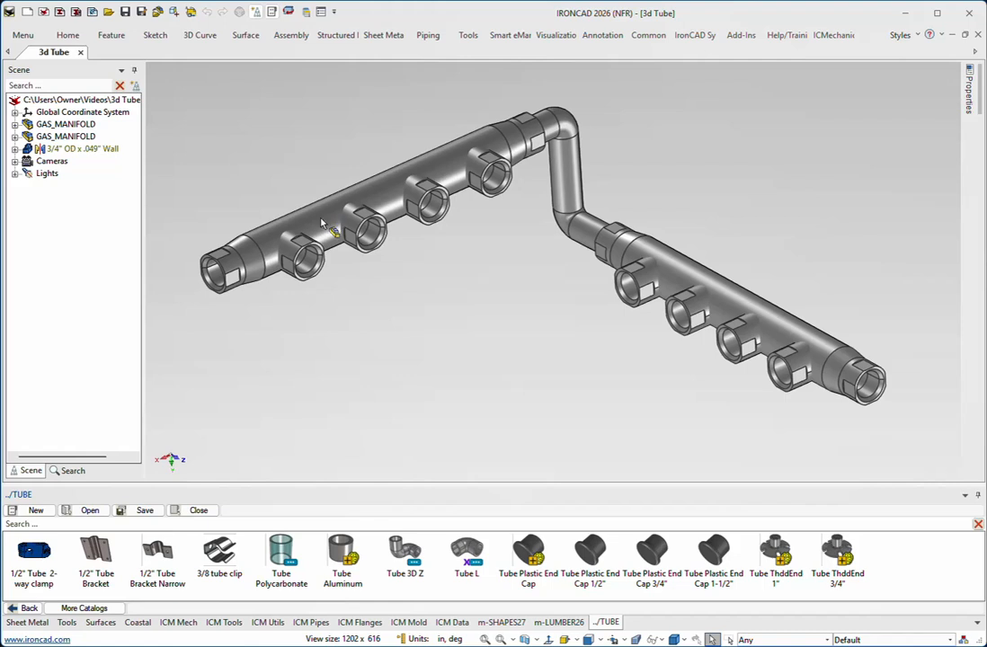
# Examine the two GAS_MANIFOLD assemblies, the parts inside the first one, and the 3/4" OD tube that connects them
pyautogui.click(72, 125)
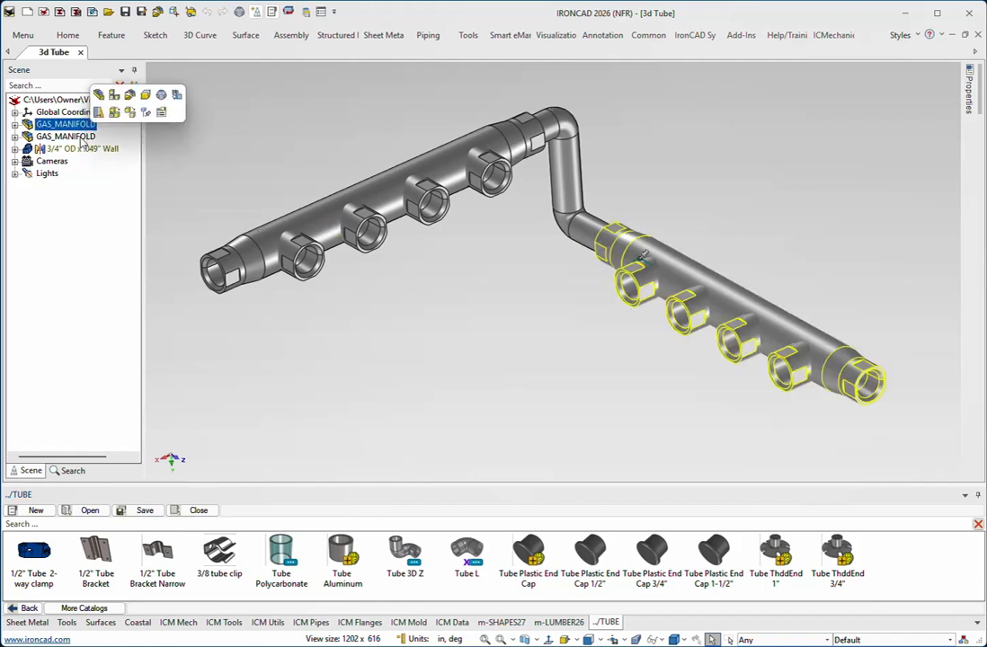
pyautogui.click(72, 137)
pyautogui.click(238, 172)
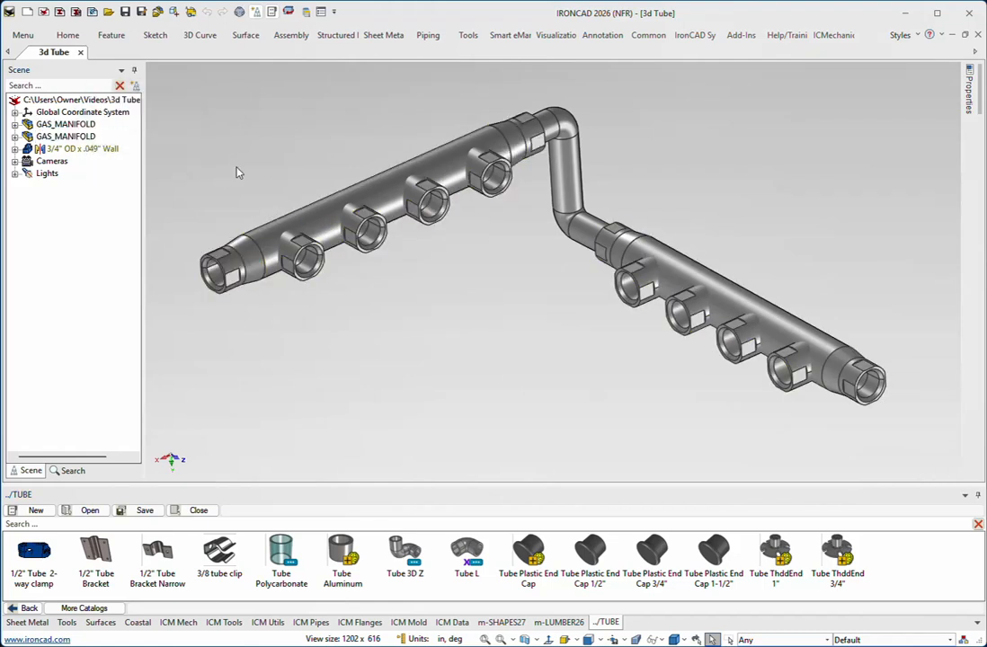
pyautogui.click(15, 125)
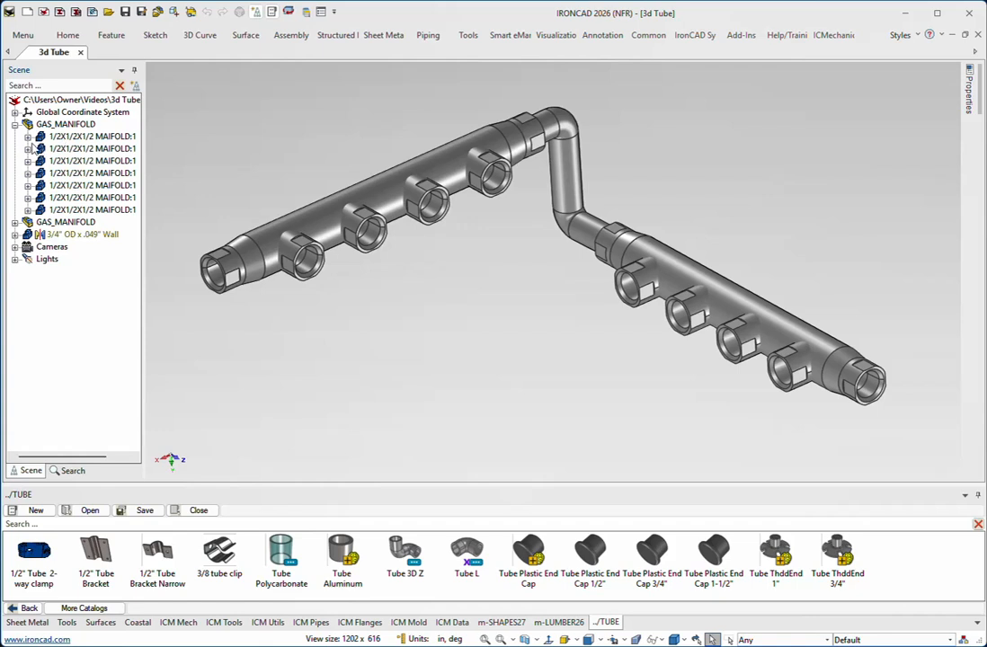
pyautogui.click(28, 137)
pyautogui.click(15, 125)
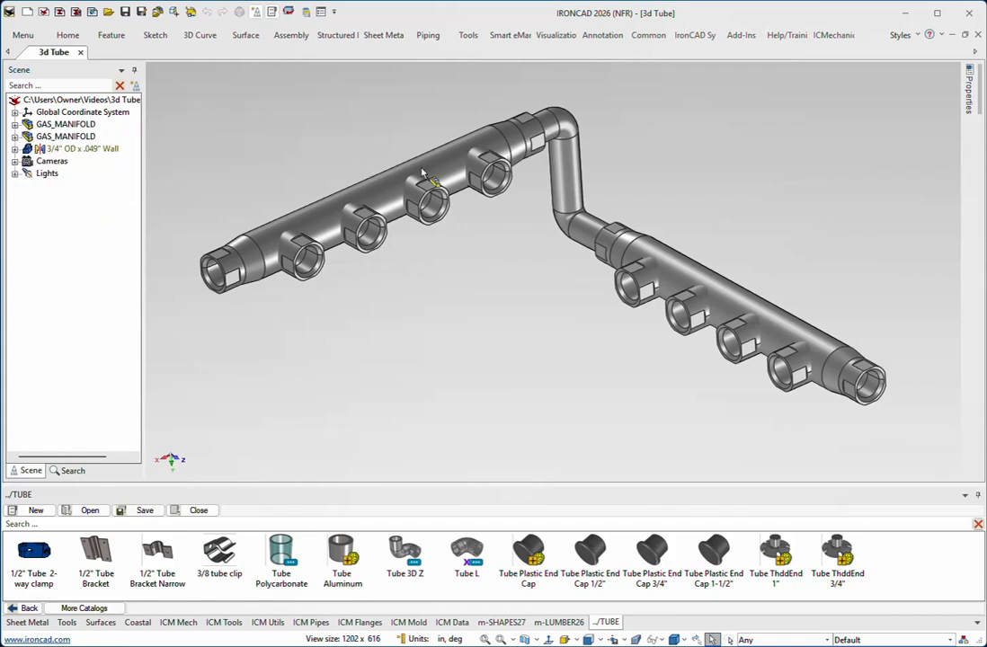
pyautogui.scroll(1, 479, 265)
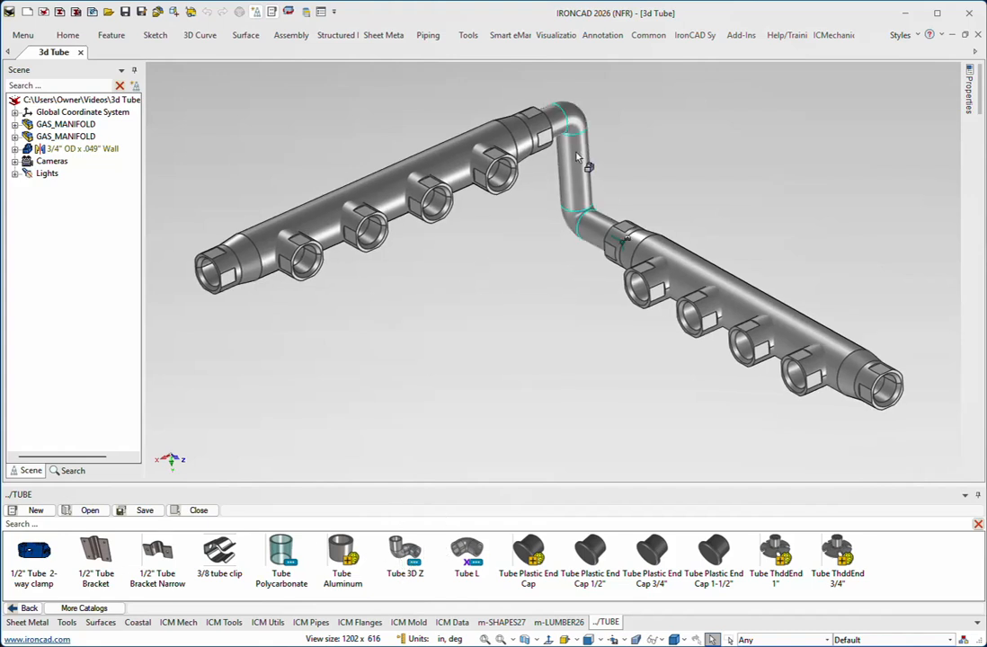
pyautogui.click(575, 184)
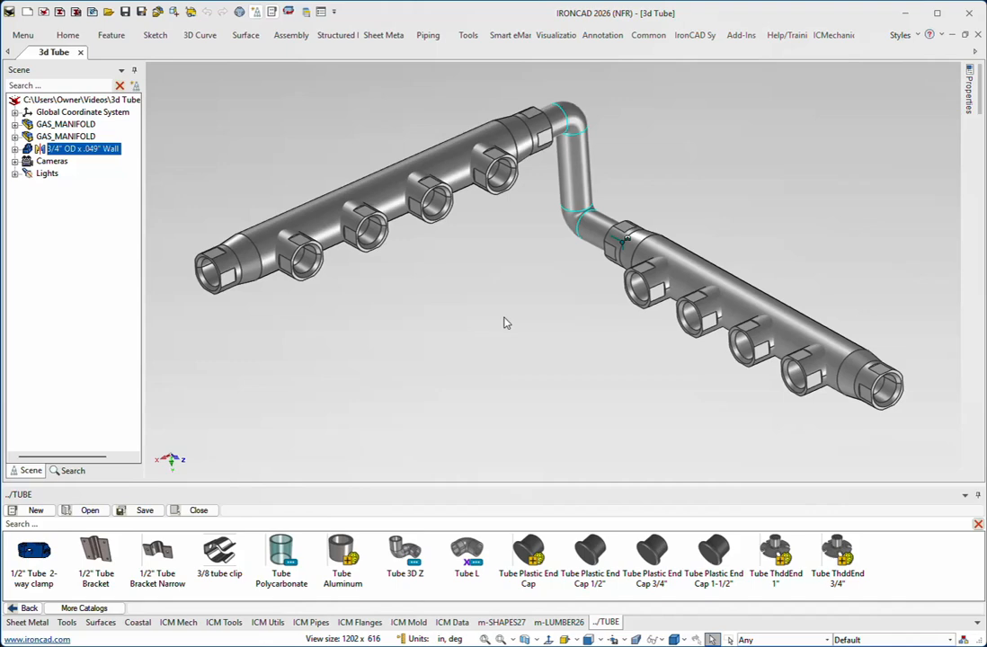
pyautogui.click(416, 392)
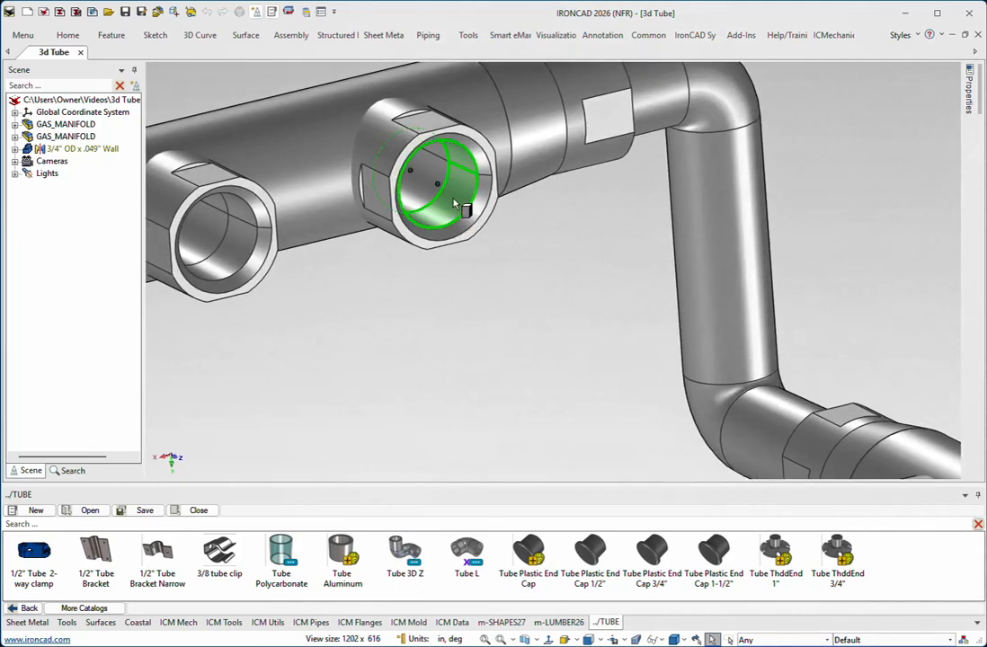
# Insert a Tube 3D Z at the upper manifold's outlet nearest the connecting tube, using the 1-1/2(065) design variation
pyautogui.moveTo(379, 179); pyautogui.dragTo(380, 179)
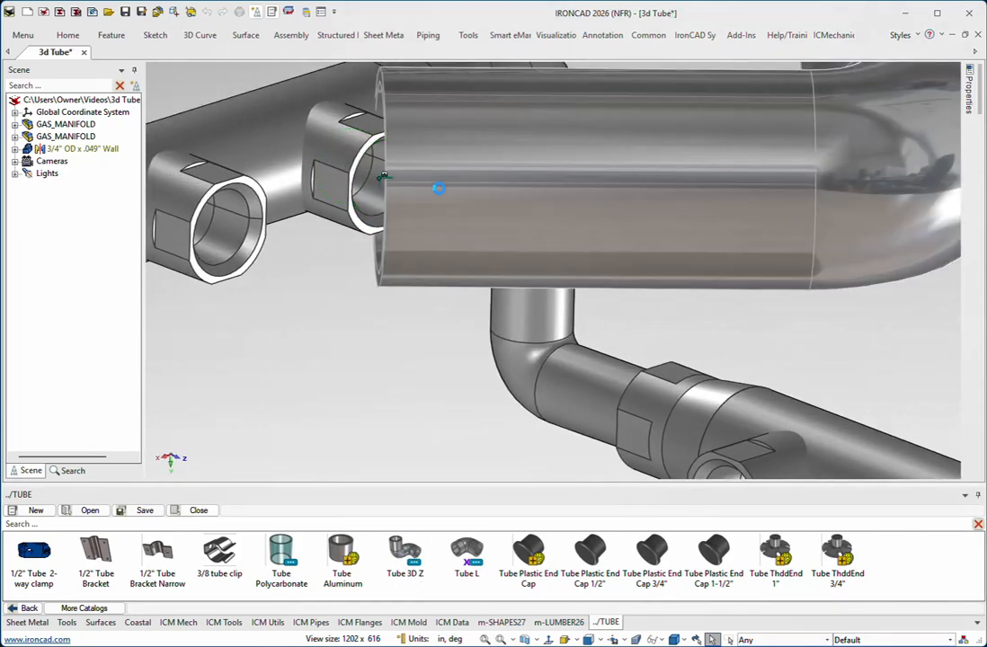
pyautogui.click(459, 115)
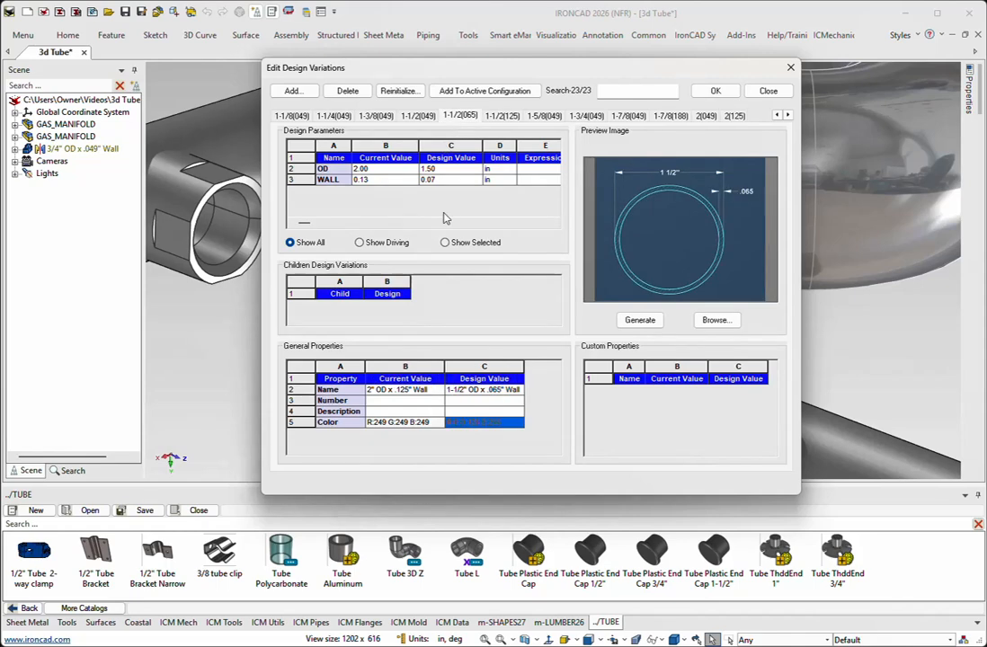
pyautogui.click(715, 91)
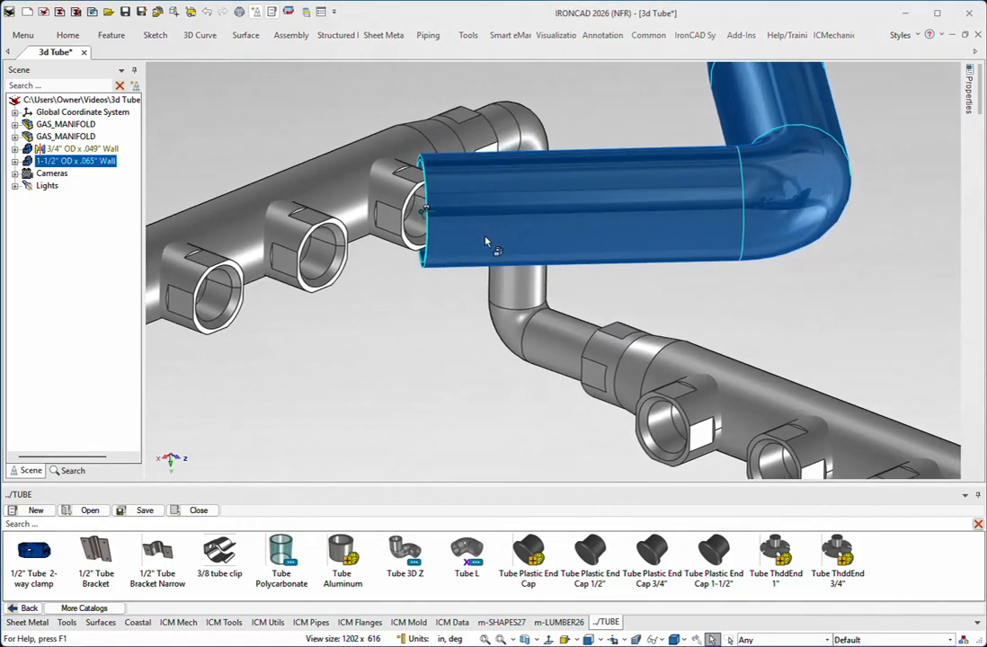
# Change the inserted tube's design variation to 3/4(049)
pyautogui.rightClick(532, 201)
pyautogui.moveTo(590, 609)
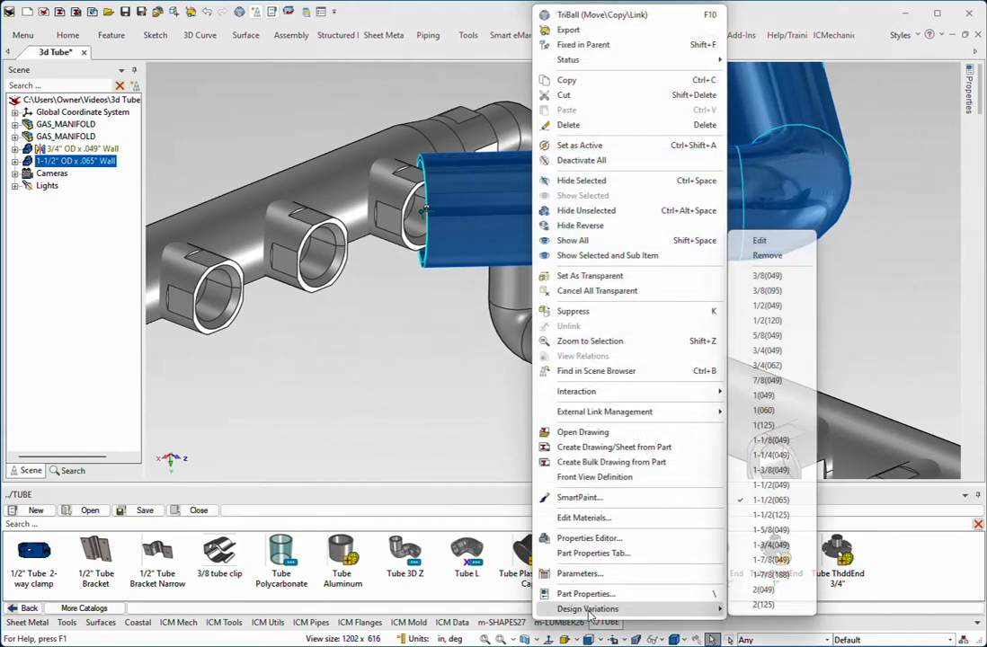
pyautogui.click(766, 306)
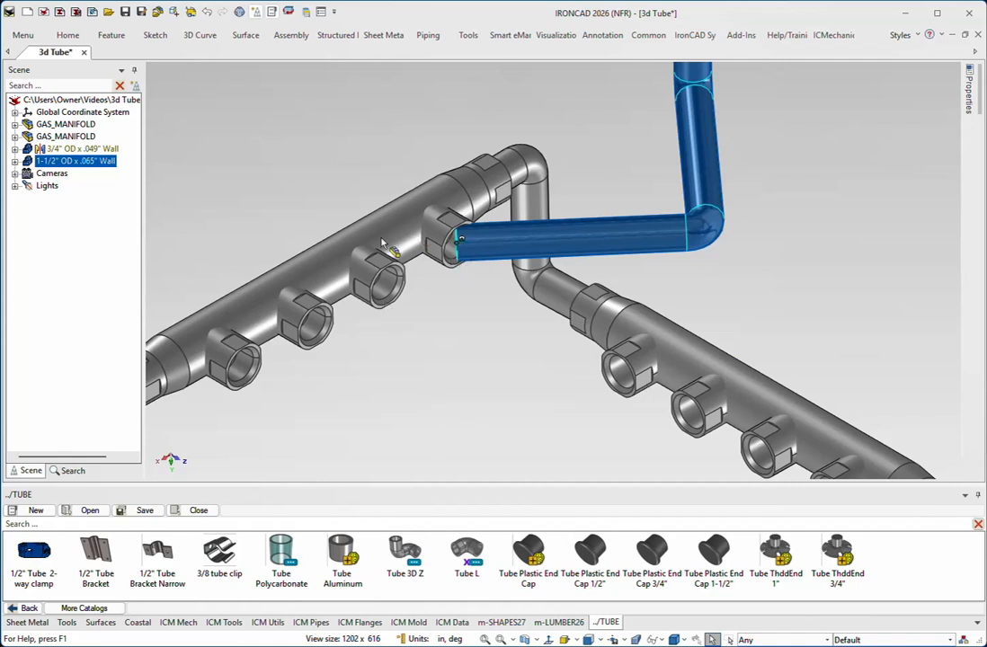
# Rotate the inserted tube about the TriBall's vertical axis so its first leg points straight out of the manifold outlet
pyautogui.scroll(2, 265, 148)
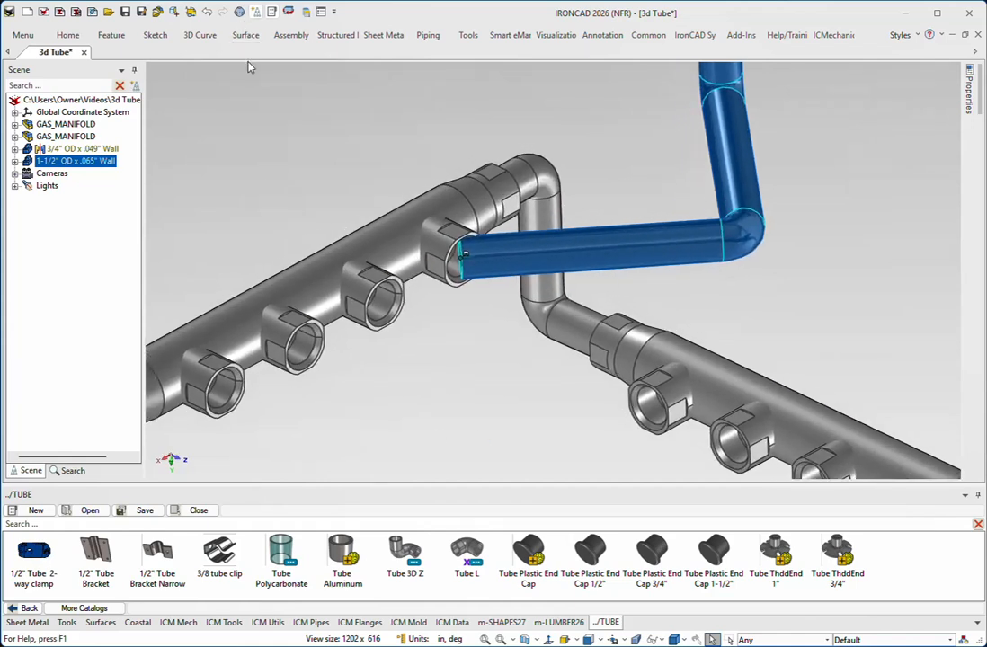
pyautogui.click(239, 12)
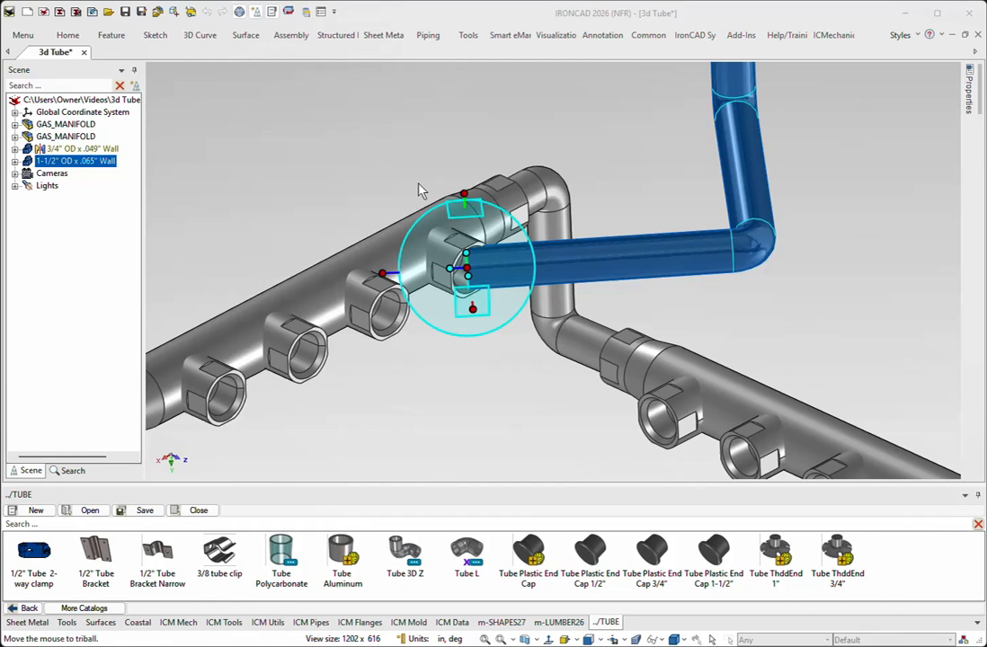
pyautogui.click(464, 194)
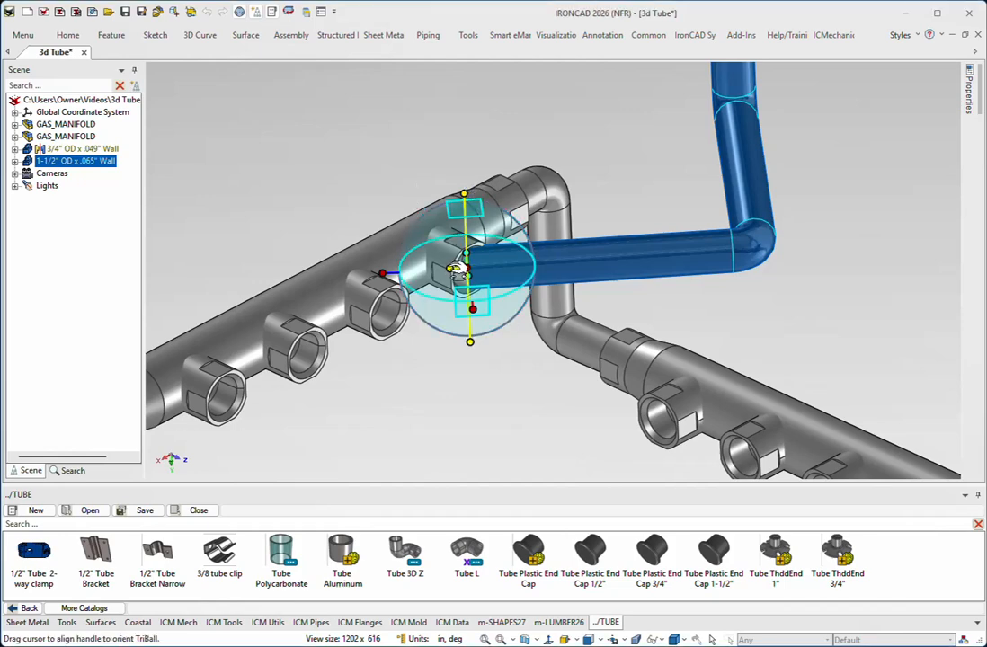
pyautogui.moveTo(460, 272); pyautogui.dragTo(443, 260)
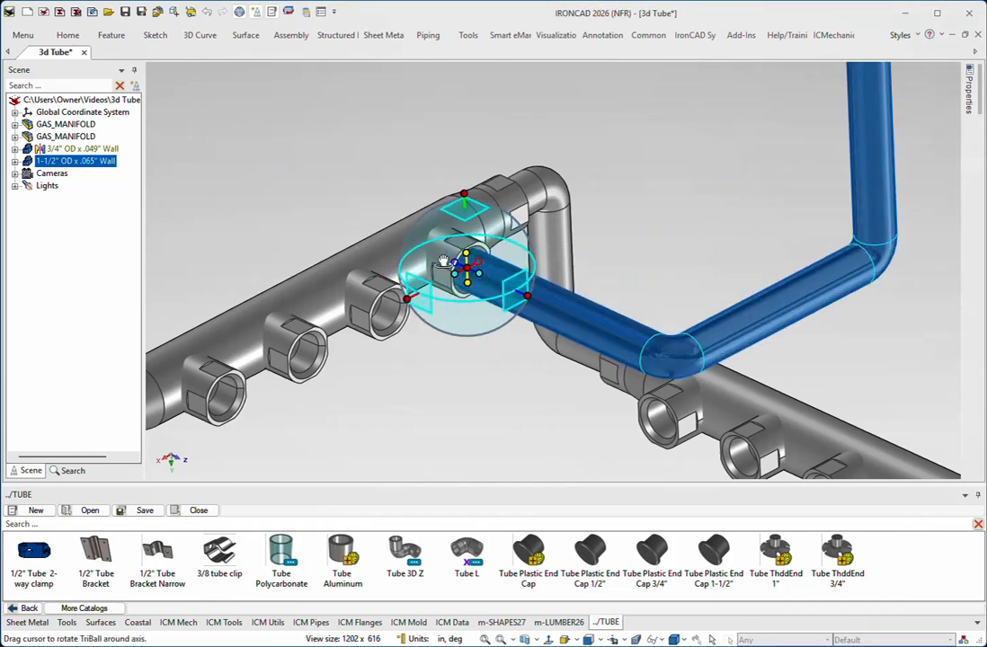
# Rotate the tube 90 degrees about the axis of its first leg with the TriBall
pyautogui.scroll(-6, 444, 261)
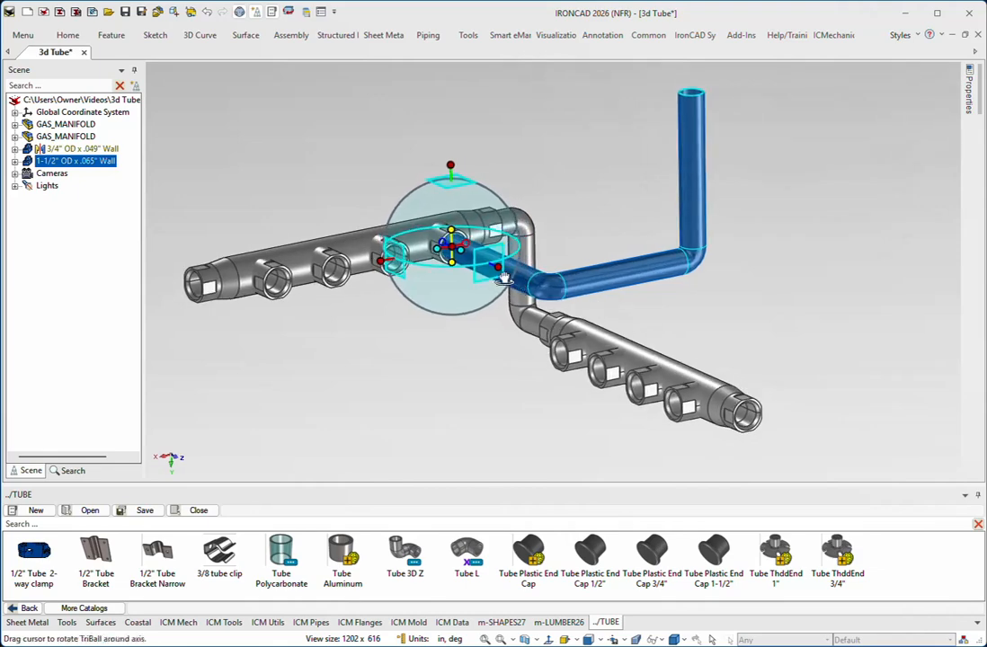
pyautogui.click(498, 268)
pyautogui.moveTo(446, 271); pyautogui.dragTo(430, 241)
pyautogui.write('90')
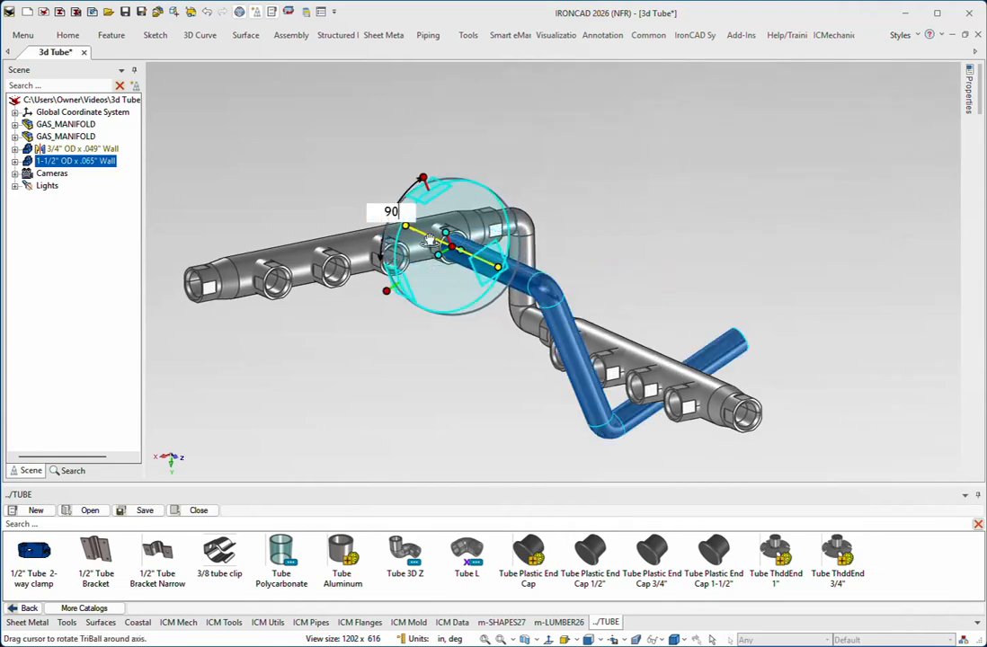
pyautogui.press('Return')
pyautogui.moveTo(430, 240); pyautogui.dragTo(621, 395, button='middle')
pyautogui.click(239, 12)
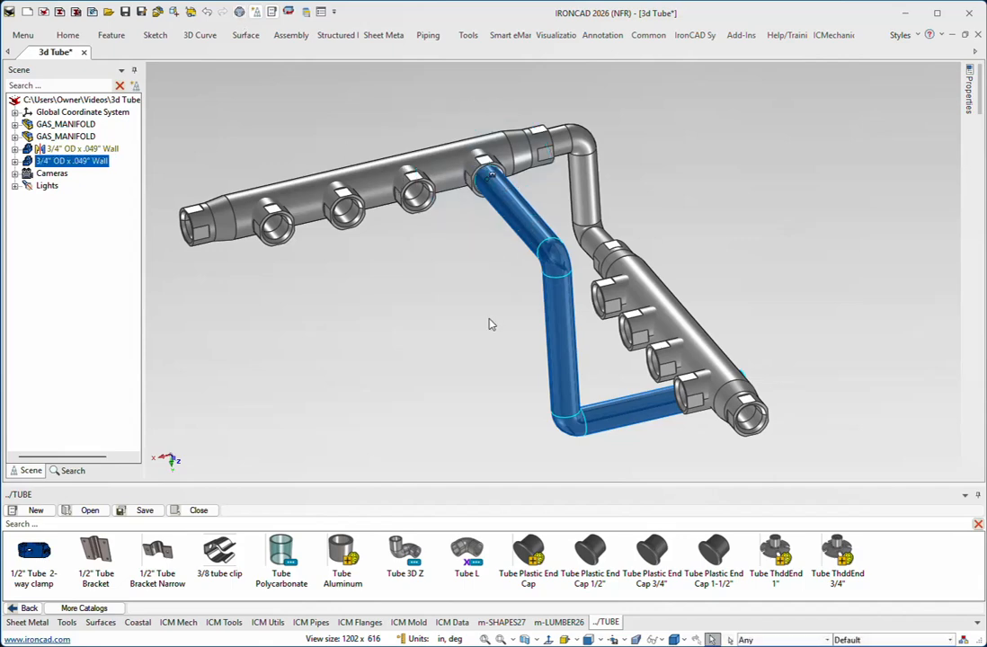
# Open the guide curve of the new tube's sweep for editing
pyautogui.moveTo(491, 325); pyautogui.dragTo(491, 325, button='middle')
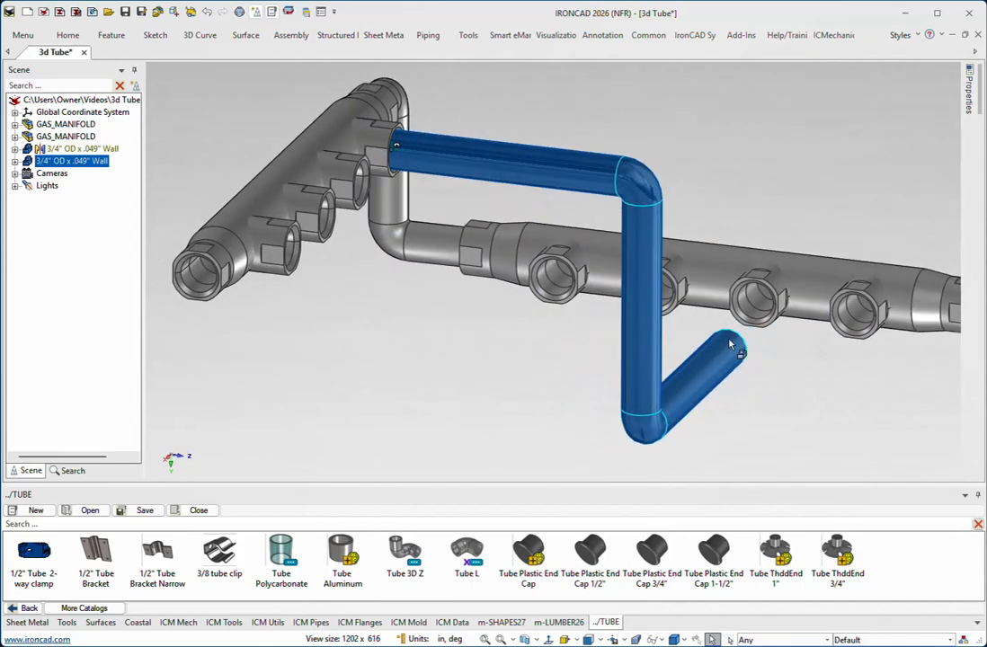
pyautogui.moveTo(559, 282); pyautogui.dragTo(572, 357, button='middle')
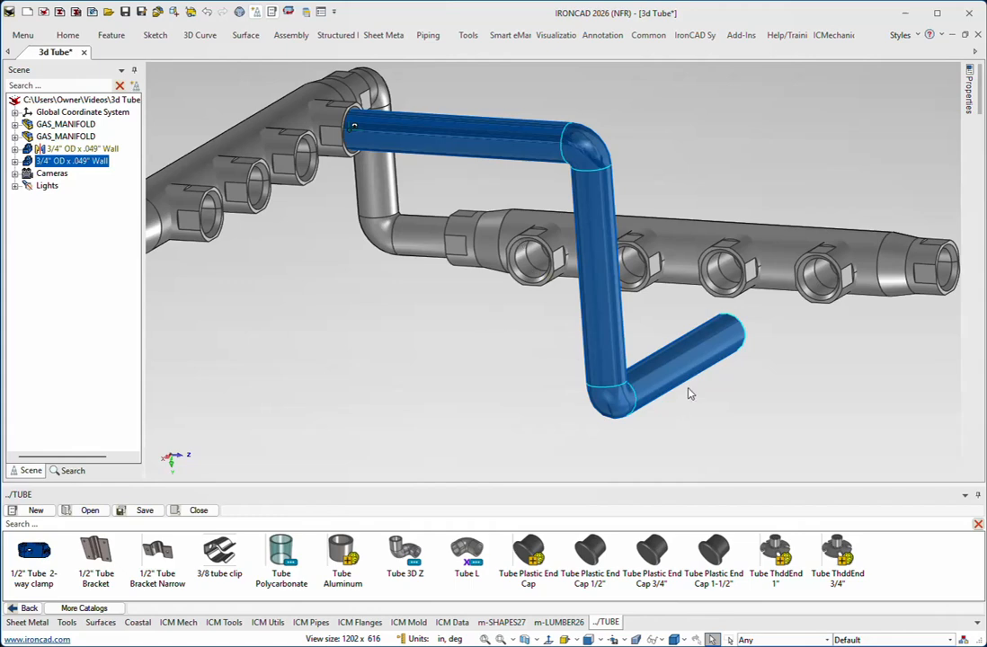
pyautogui.click(700, 360)
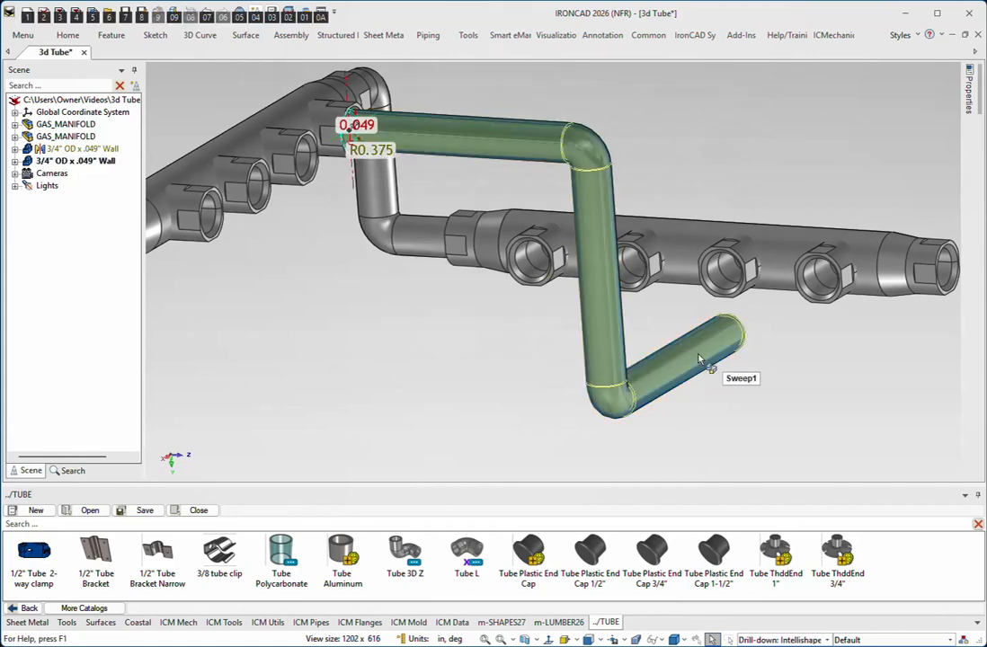
pyautogui.rightClick(707, 362)
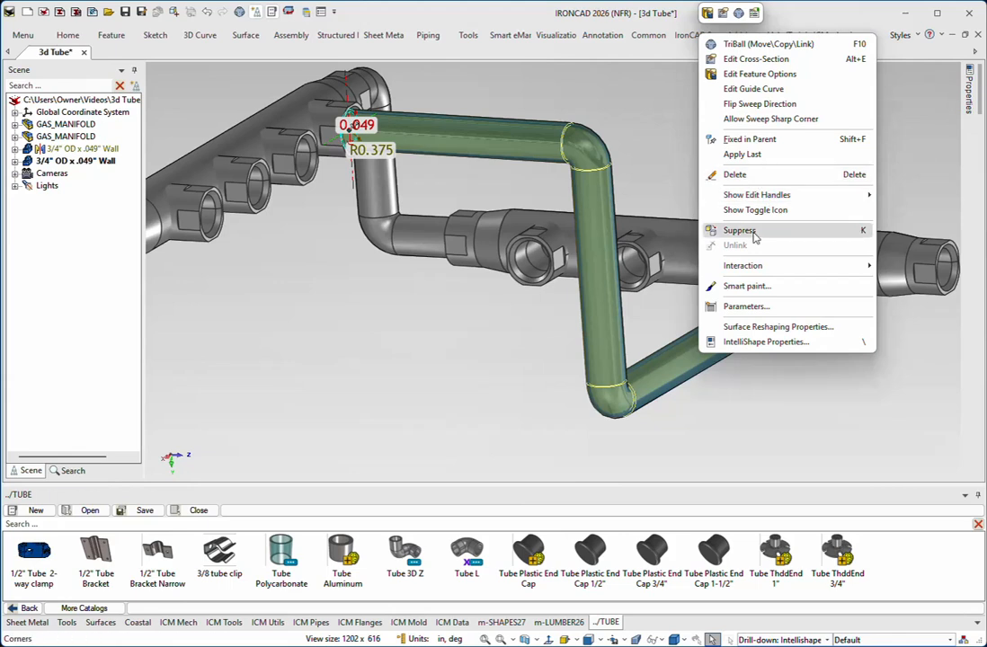
pyautogui.click(753, 89)
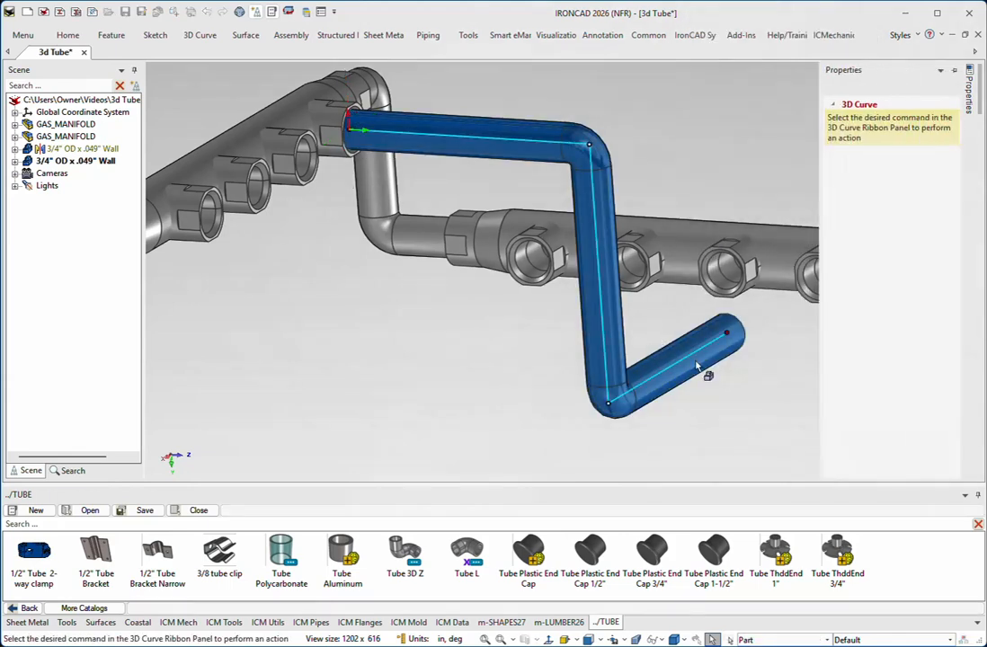
# Move the guide curve's last segment to the center point of the lower manifold's first outlet using the TriBall
pyautogui.click(697, 366)
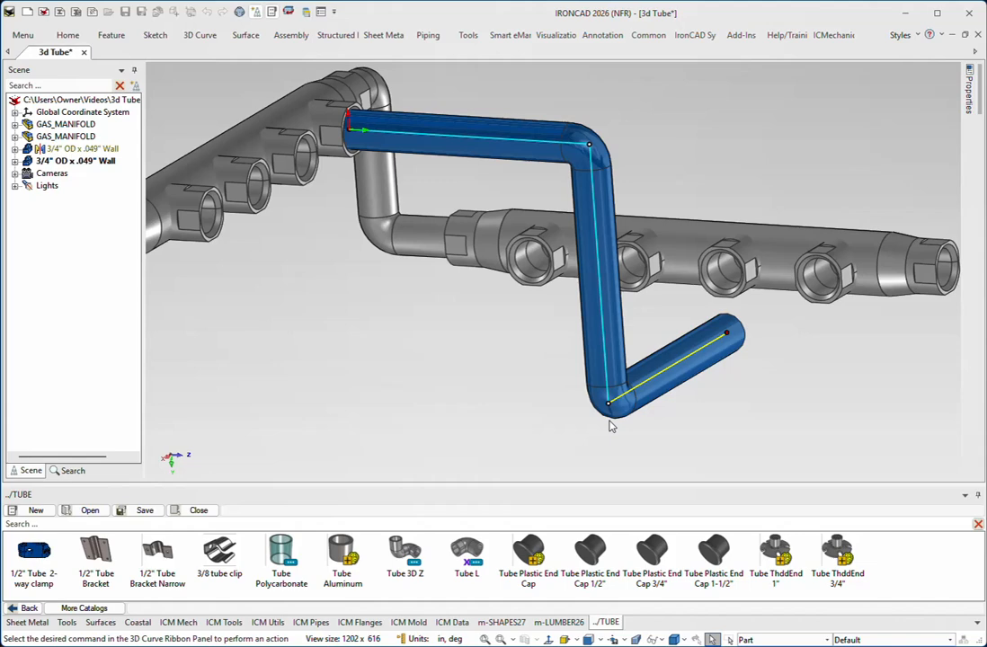
pyautogui.press('F10')
pyautogui.rightClick(582, 413)
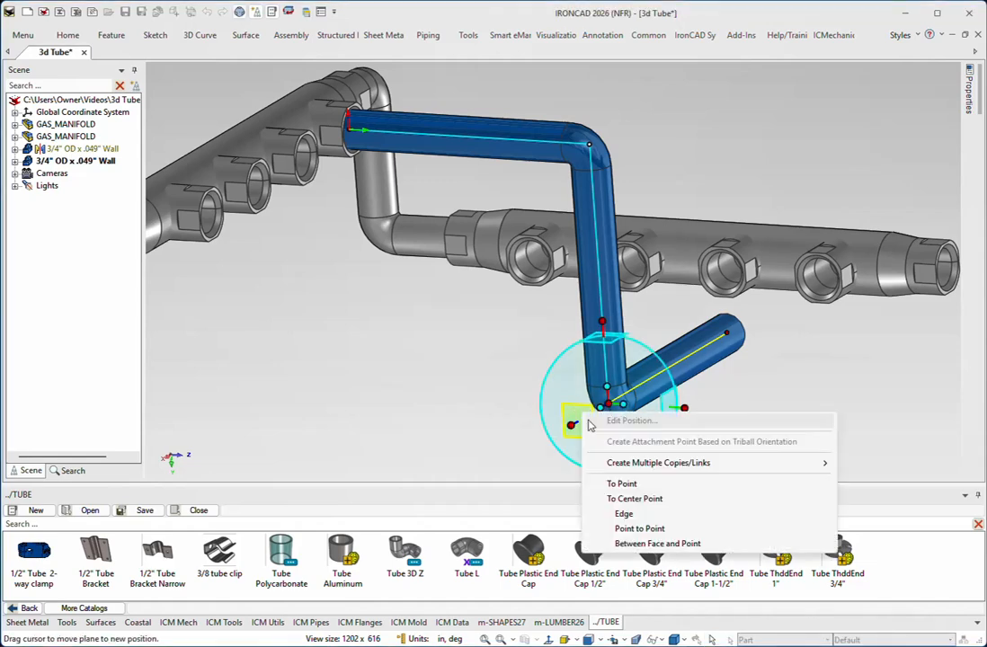
pyautogui.click(634, 498)
pyautogui.click(524, 265)
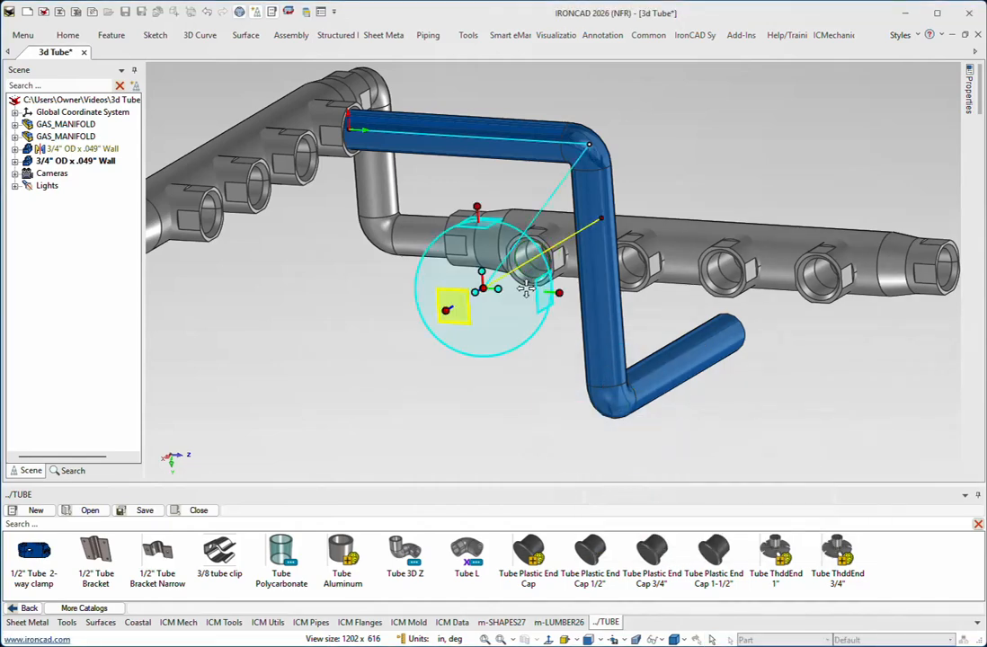
pyautogui.moveTo(526, 288); pyautogui.dragTo(732, 277, button='middle')
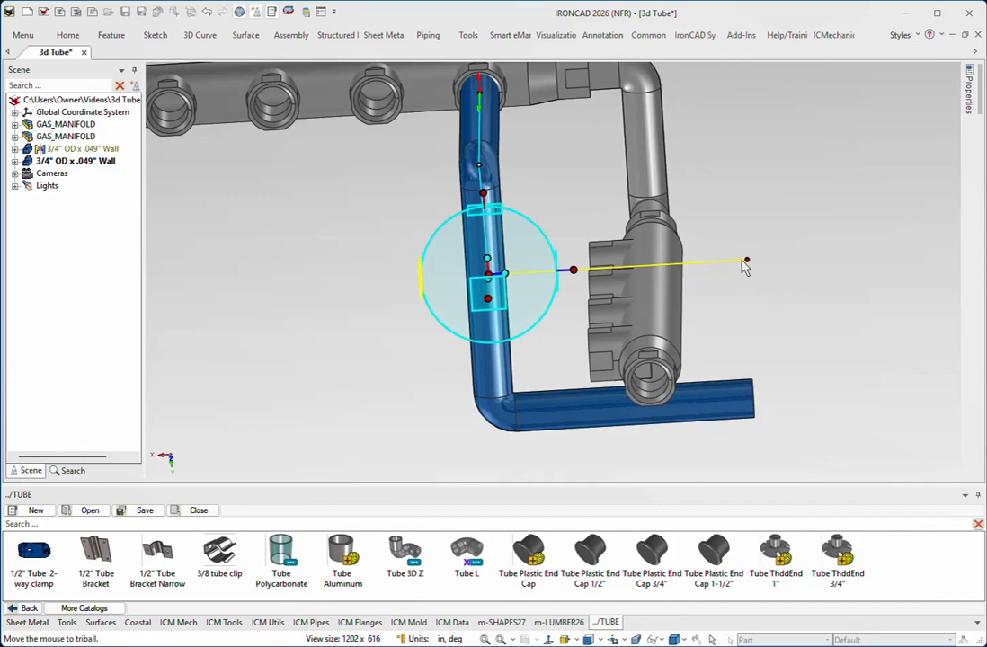
pyautogui.press('F10')
# Pull the guide curve's end point back along its segment into the lower manifold's first outlet and finish the curve edit
pyautogui.click(747, 261)
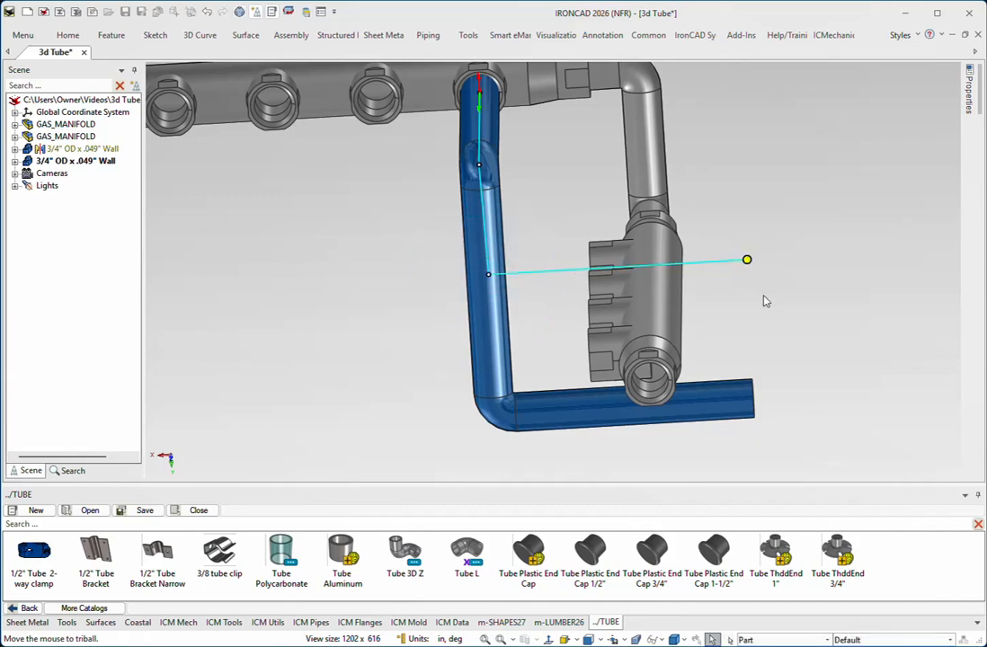
pyautogui.press('F10')
pyautogui.moveTo(662, 264); pyautogui.dragTo(598, 266)
pyautogui.press('F10')
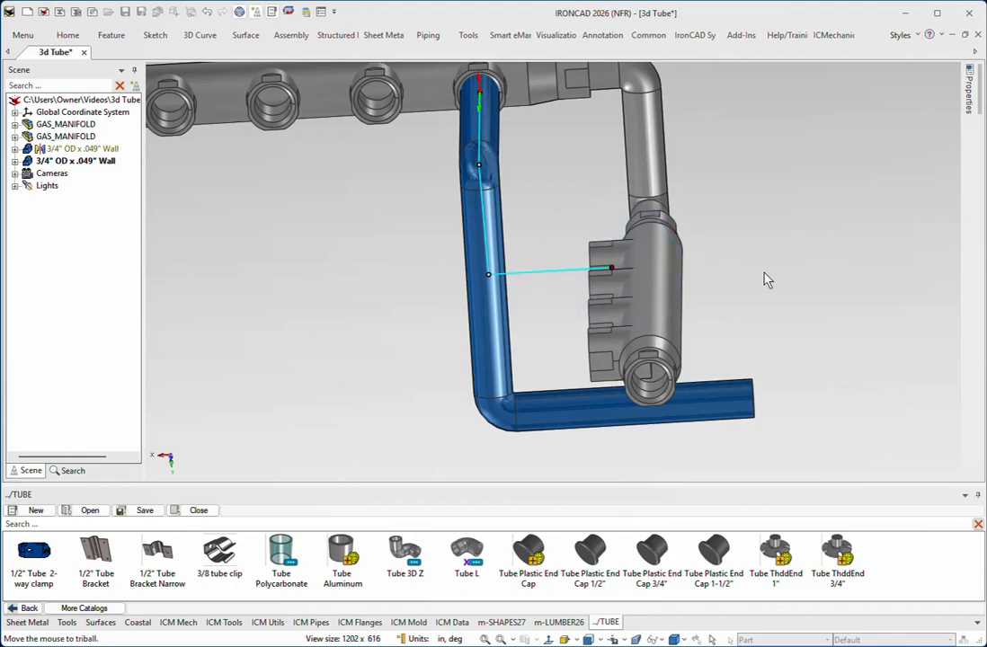
pyautogui.moveTo(804, 204); pyautogui.dragTo(787, 144, button='middle')
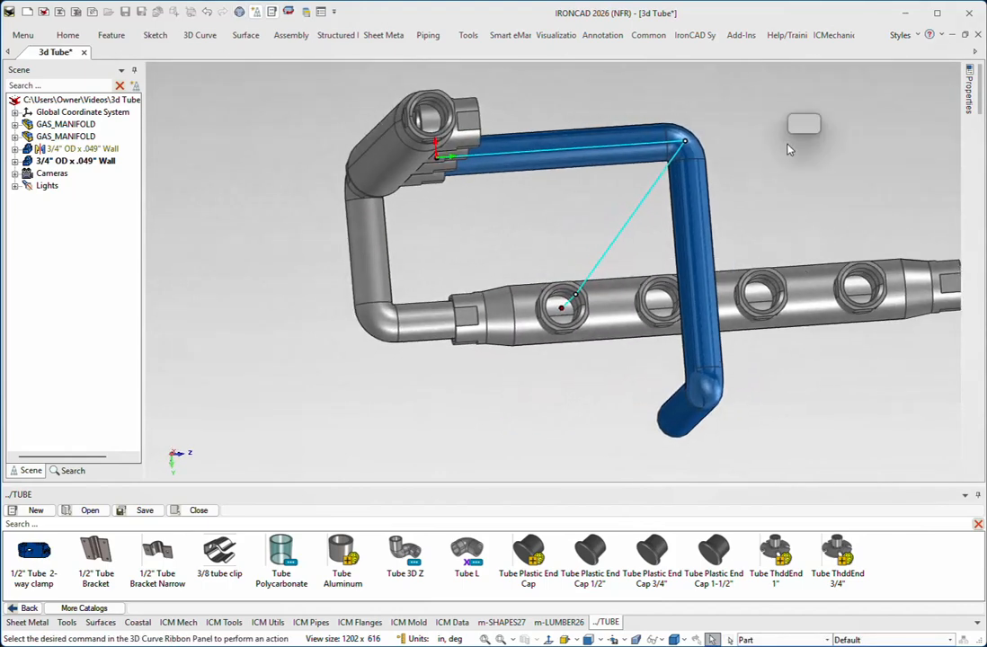
pyautogui.rightClick(788, 149)
pyautogui.click(809, 155)
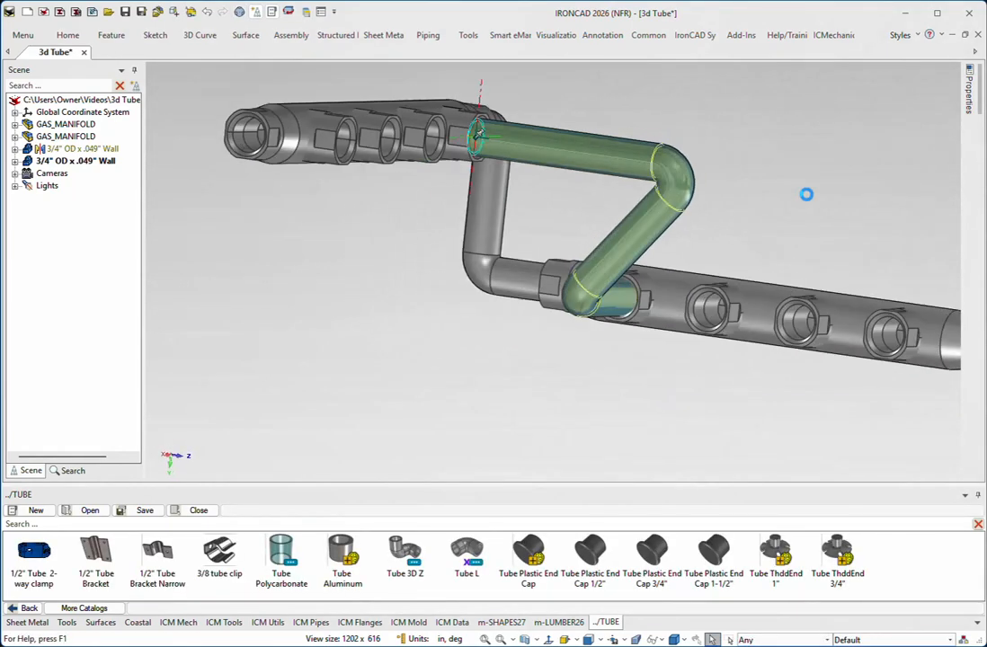
# Open the guide curve of the tube's sweep between the two manifolds for editing
pyautogui.moveTo(807, 194); pyautogui.dragTo(470, 305, button='middle')
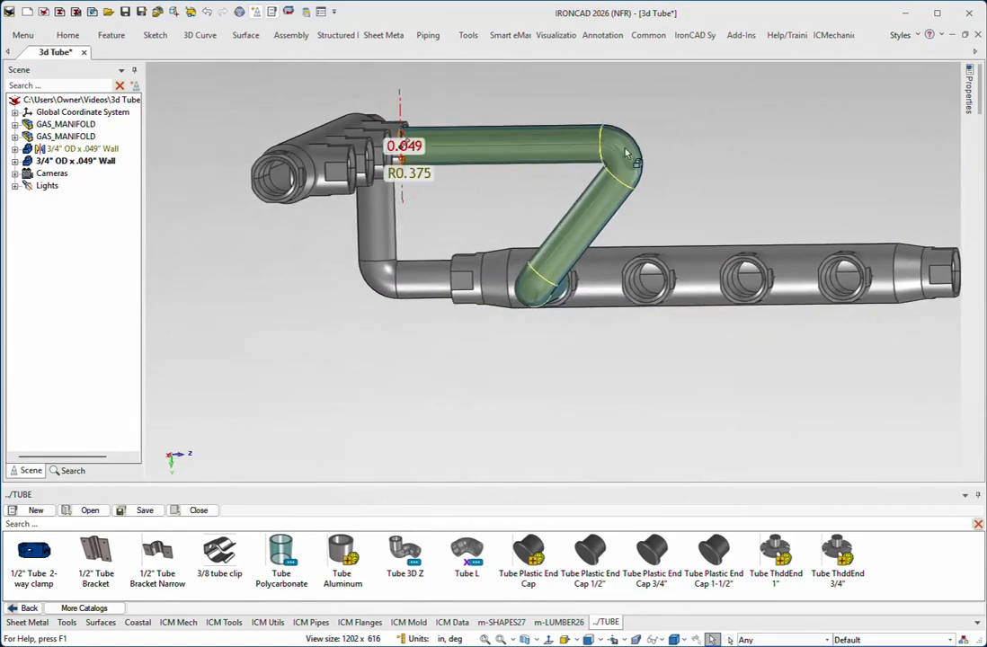
pyautogui.moveTo(557, 226); pyautogui.dragTo(539, 249, button='middle')
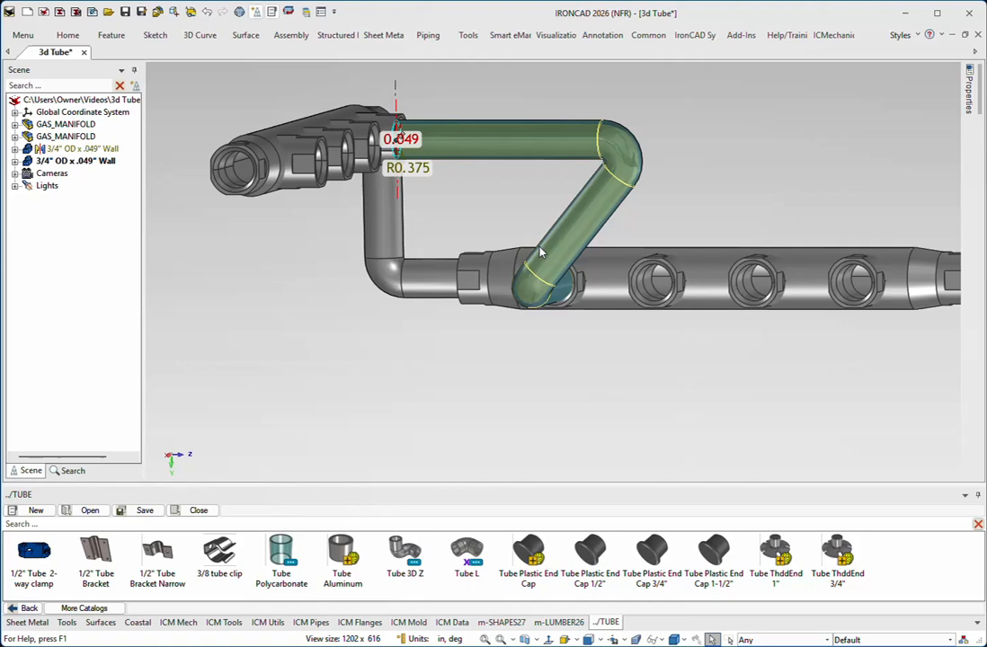
pyautogui.moveTo(577, 308); pyautogui.dragTo(569, 235, button='middle')
pyautogui.rightClick(556, 151)
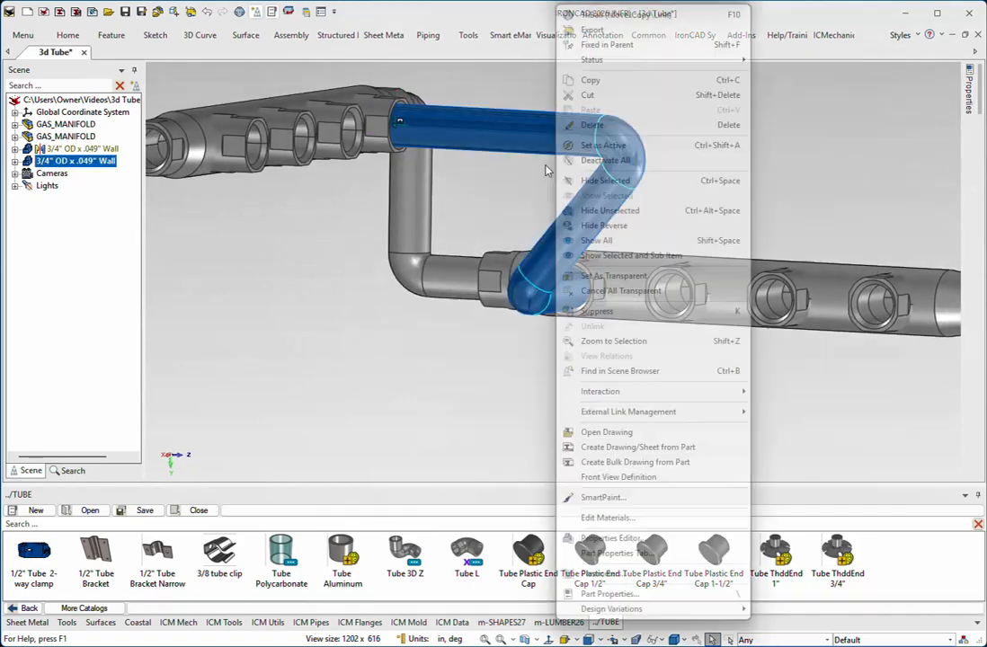
pyautogui.click(514, 87)
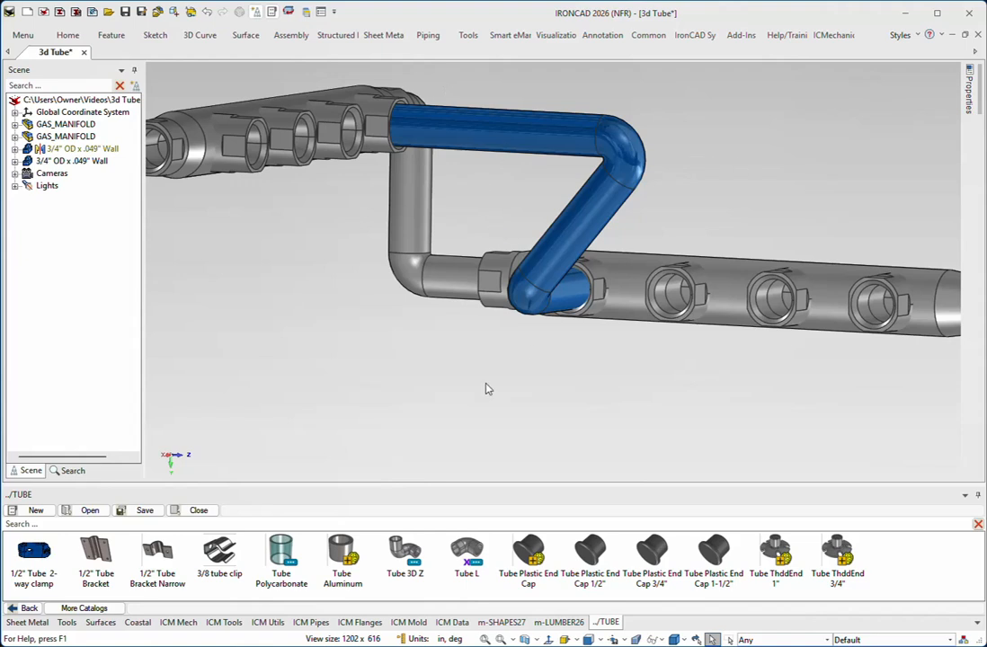
pyautogui.moveTo(493, 289); pyautogui.dragTo(590, 340, button='middle')
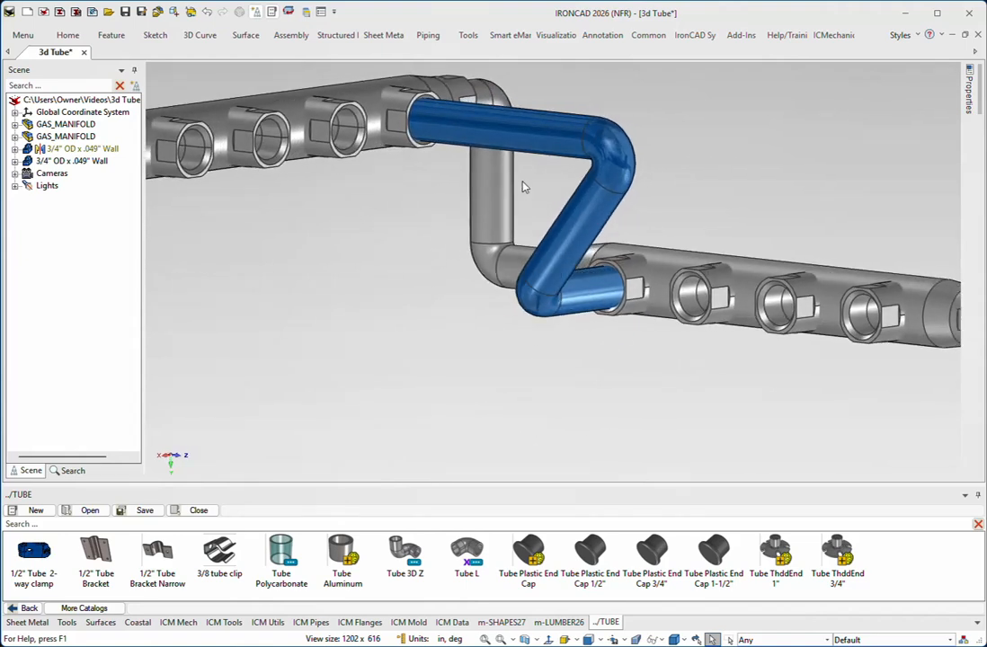
pyautogui.click(575, 171)
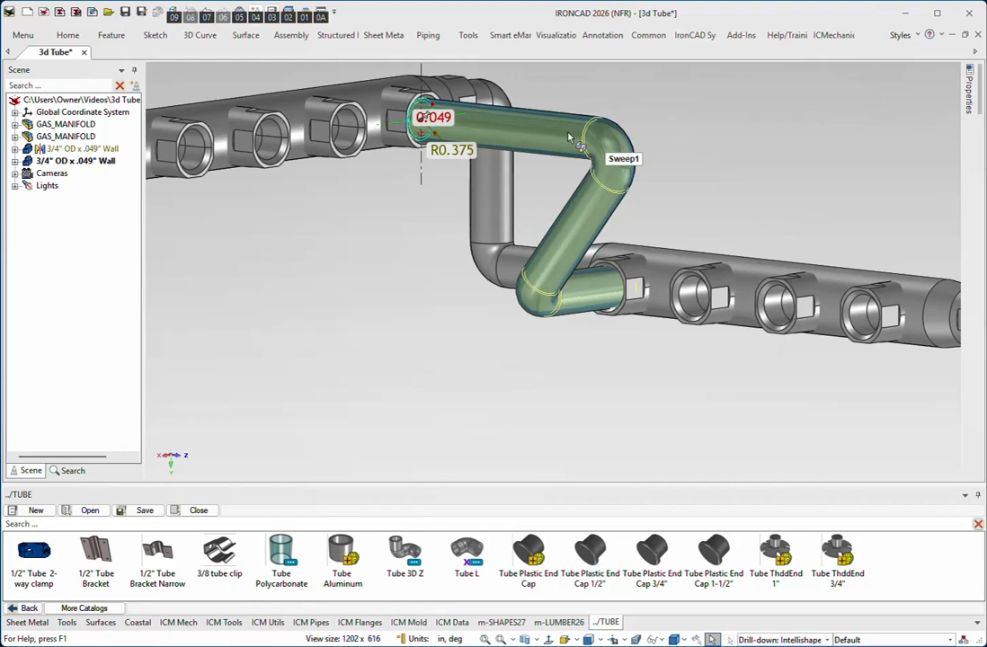
pyautogui.rightClick(620, 200)
pyautogui.click(629, 188)
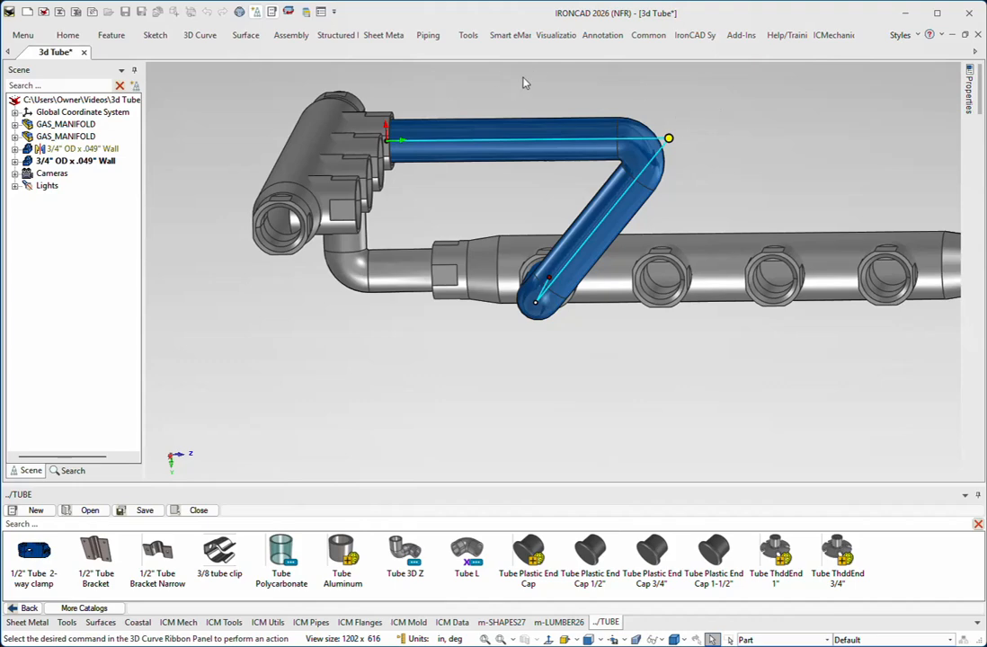
pyautogui.press('F10')
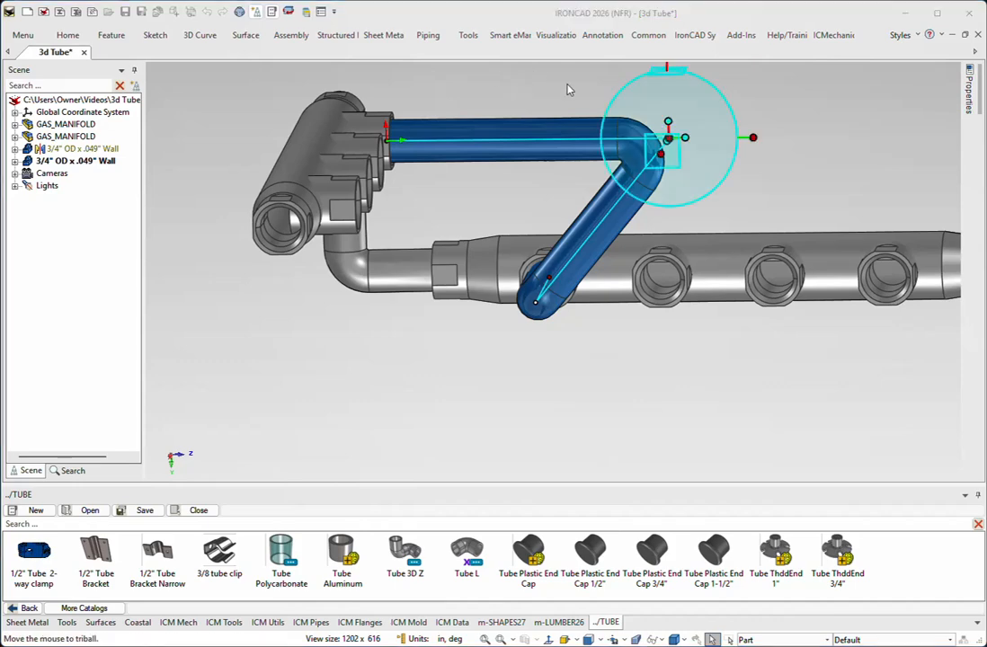
pyautogui.rightClick(664, 147)
pyautogui.click(728, 235)
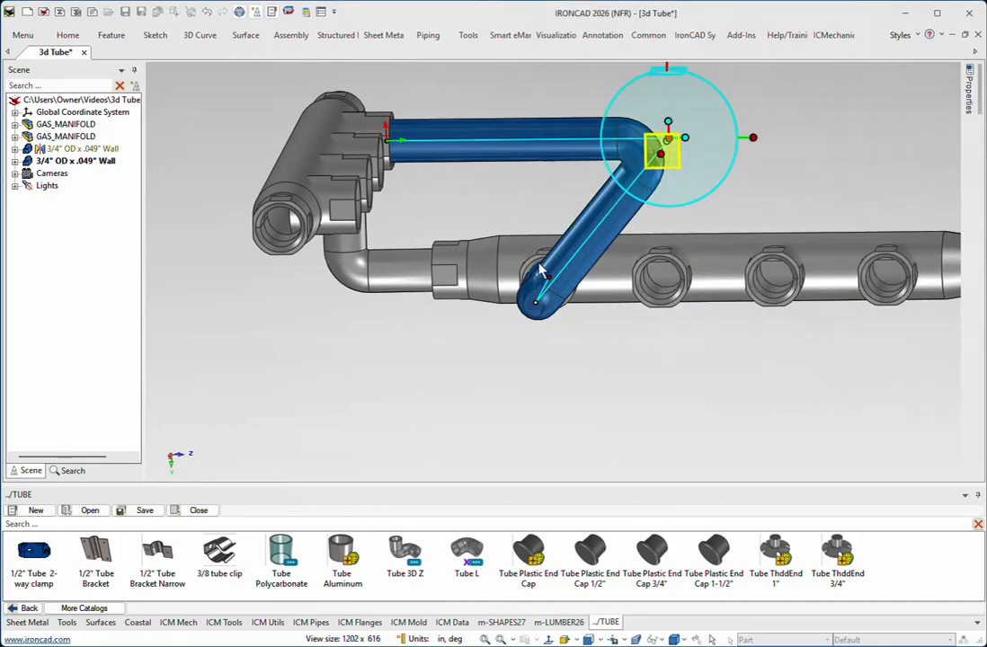
pyautogui.moveTo(532, 268); pyautogui.dragTo(555, 297, button='middle')
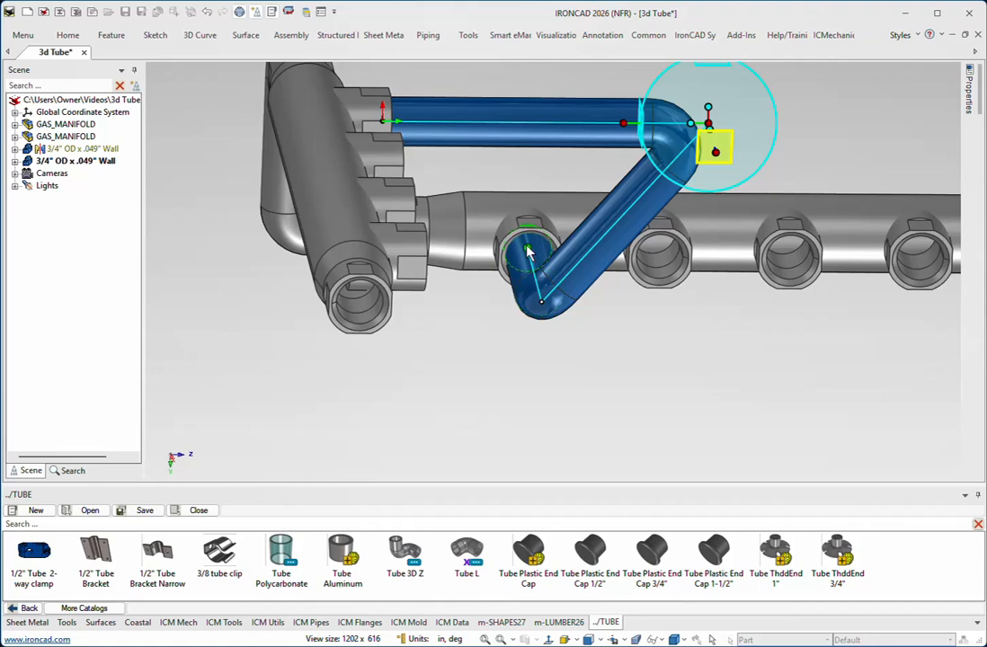
pyautogui.click(530, 251)
pyautogui.moveTo(693, 225); pyautogui.dragTo(693, 226, button='middle')
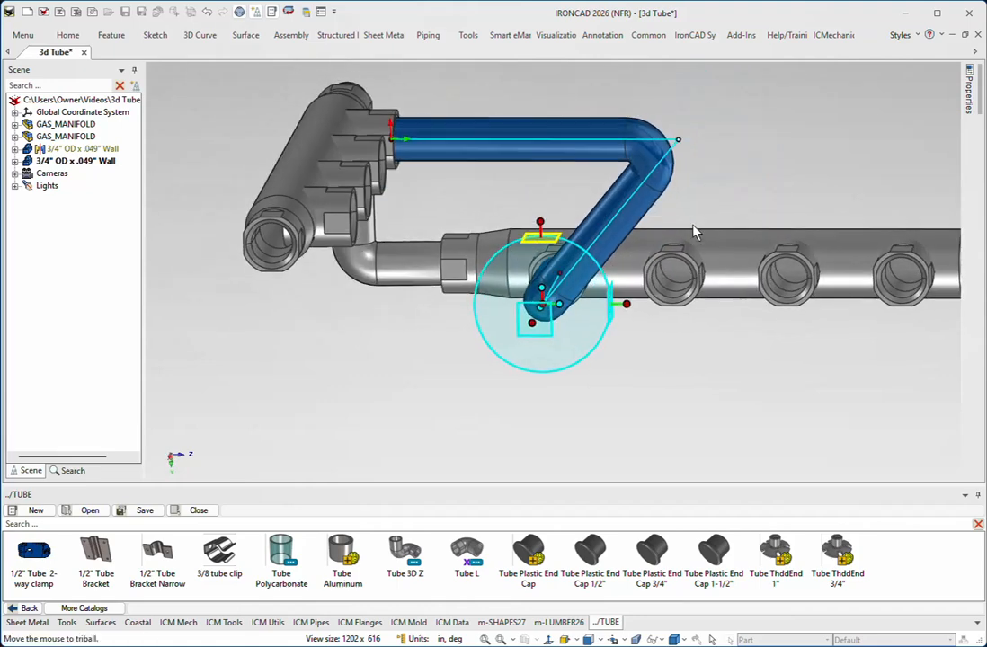
pyautogui.click(776, 156)
pyautogui.click(773, 155)
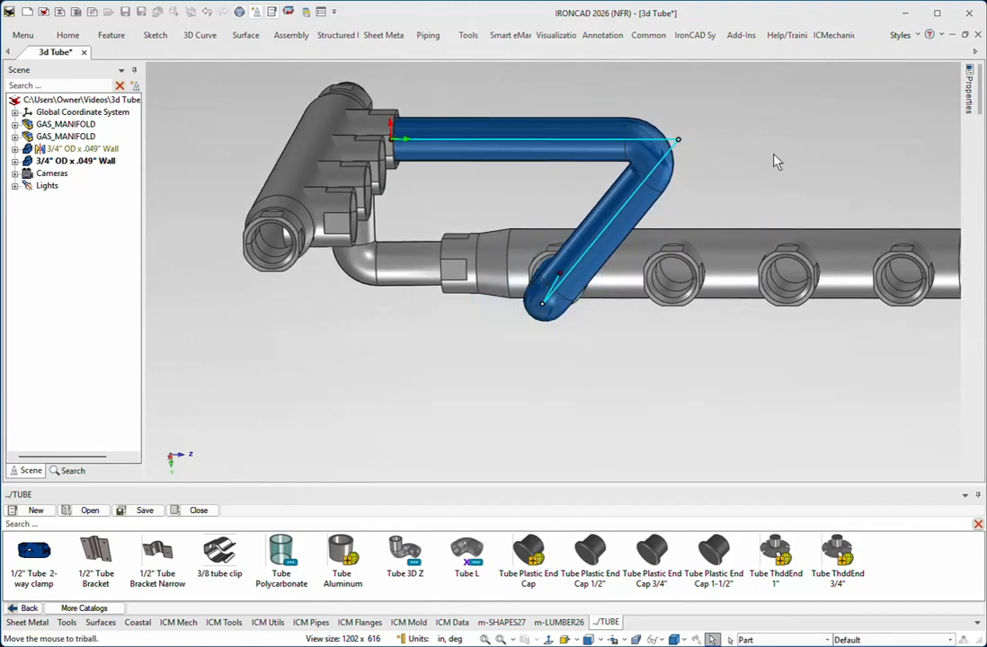
# Move the guide curve's upper corner point along the first leg to directly above the lower corner with the TriBall, and finish the curve edit
pyautogui.click(679, 141)
pyautogui.press('F10')
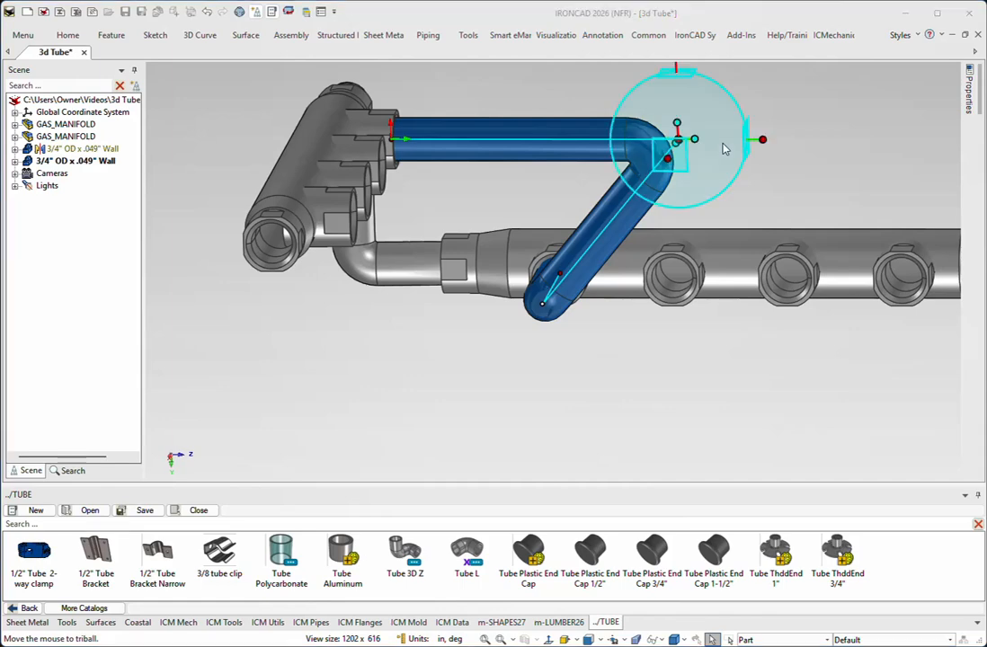
pyautogui.click(764, 139)
pyautogui.moveTo(770, 180); pyautogui.dragTo(755, 175, button='middle')
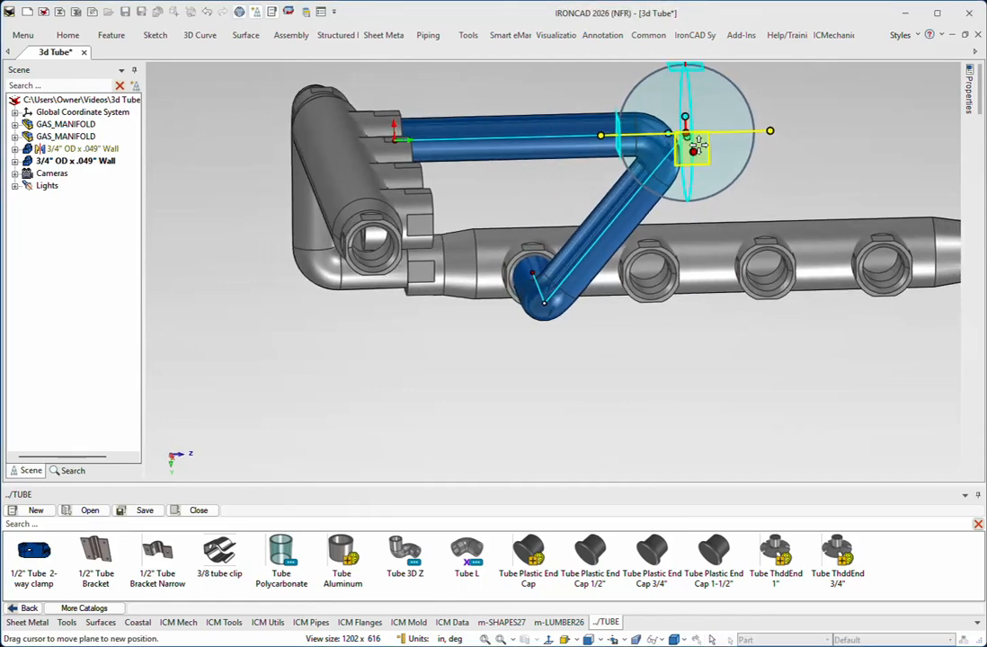
pyautogui.rightClick(698, 143)
pyautogui.click(755, 226)
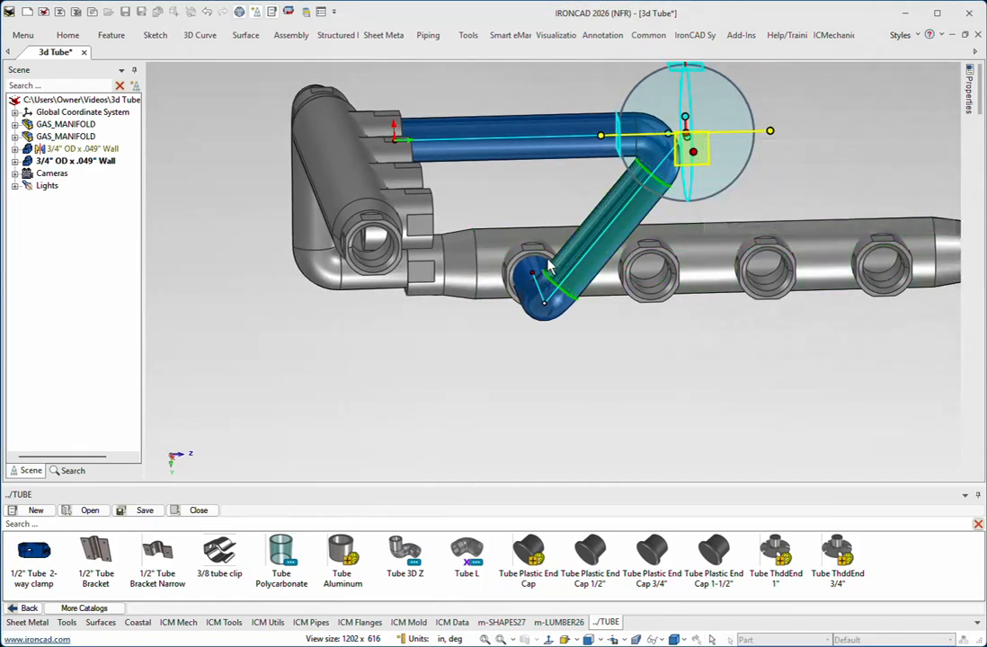
pyautogui.click(535, 272)
pyautogui.moveTo(582, 202); pyautogui.dragTo(760, 162, button='middle')
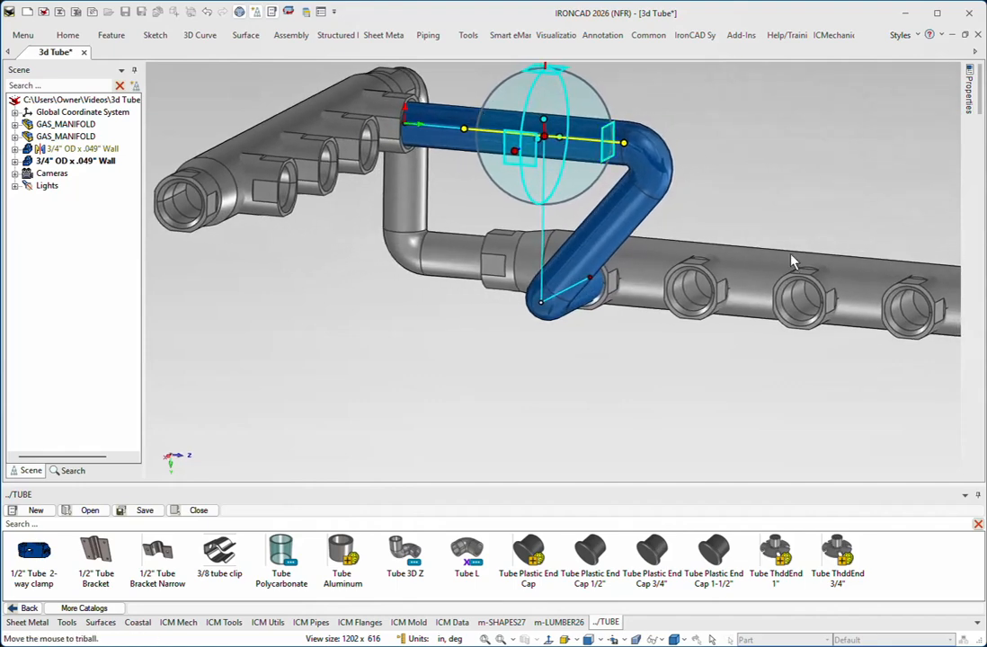
pyautogui.press('F10')
pyautogui.rightClick(746, 113)
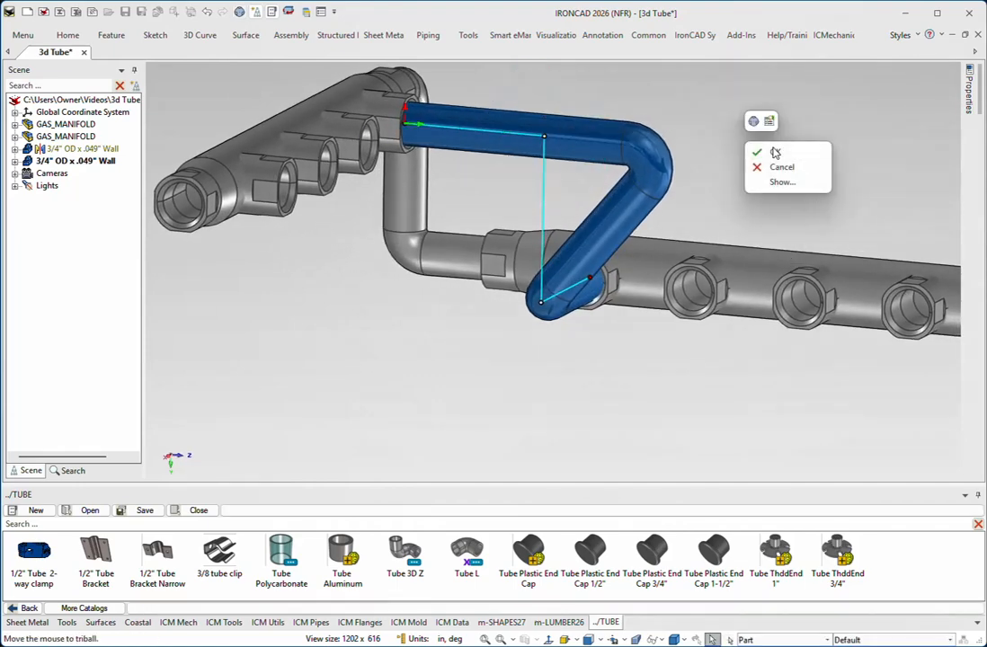
pyautogui.click(762, 137)
pyautogui.click(699, 165)
pyautogui.moveTo(699, 166); pyautogui.dragTo(402, 195, button='middle')
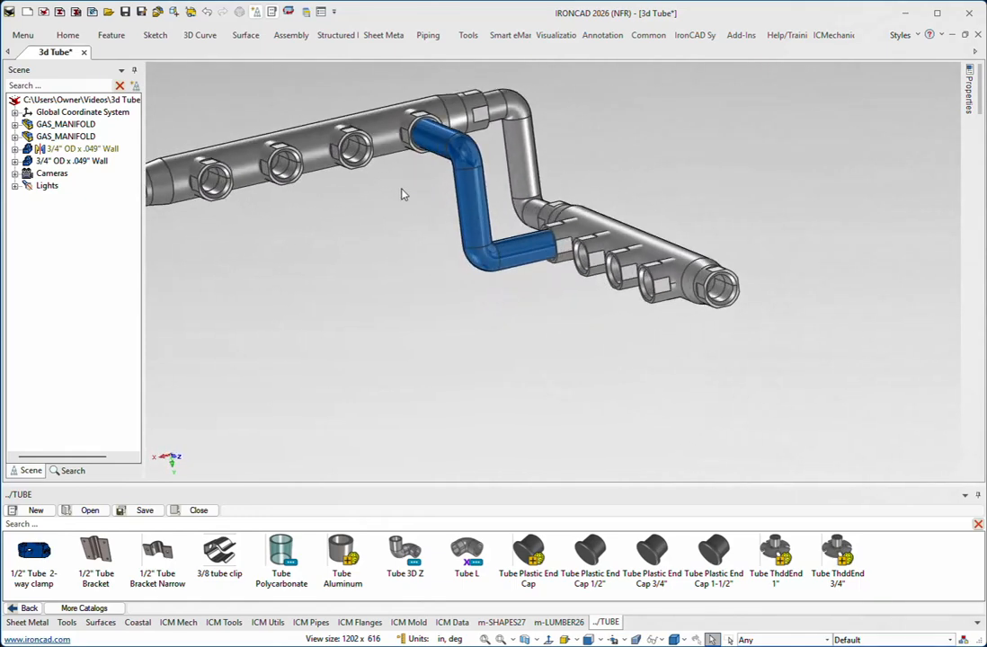
# Insert a Tube 3D Z at the upper manifold's outlet farthest from the existing tube, using the 3/4(049) design variation
pyautogui.moveTo(729, 207); pyautogui.dragTo(729, 198, button='middle')
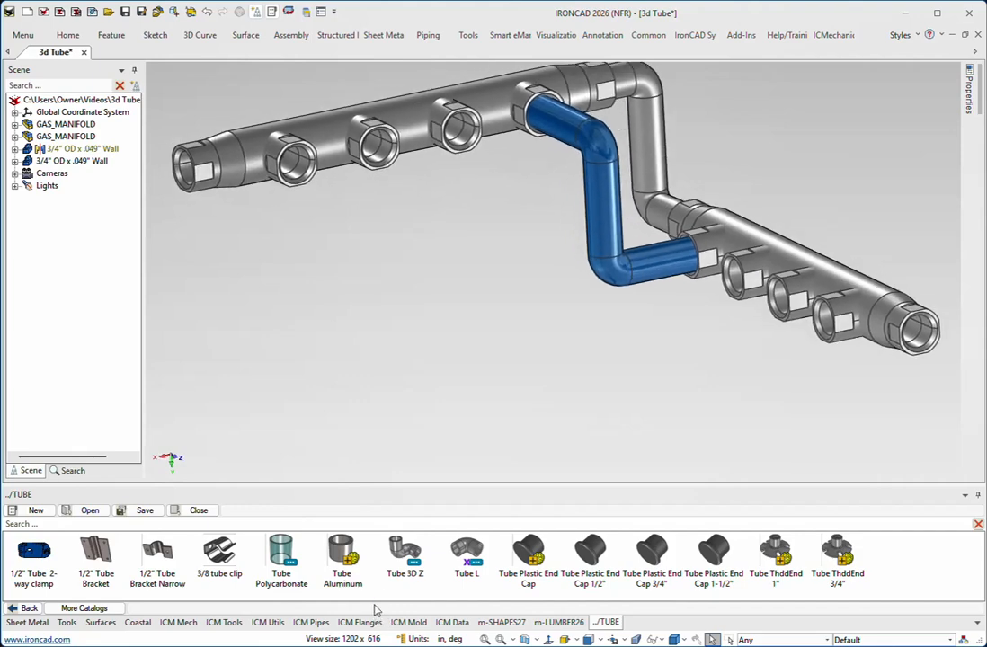
pyautogui.moveTo(306, 248); pyautogui.dragTo(362, 211)
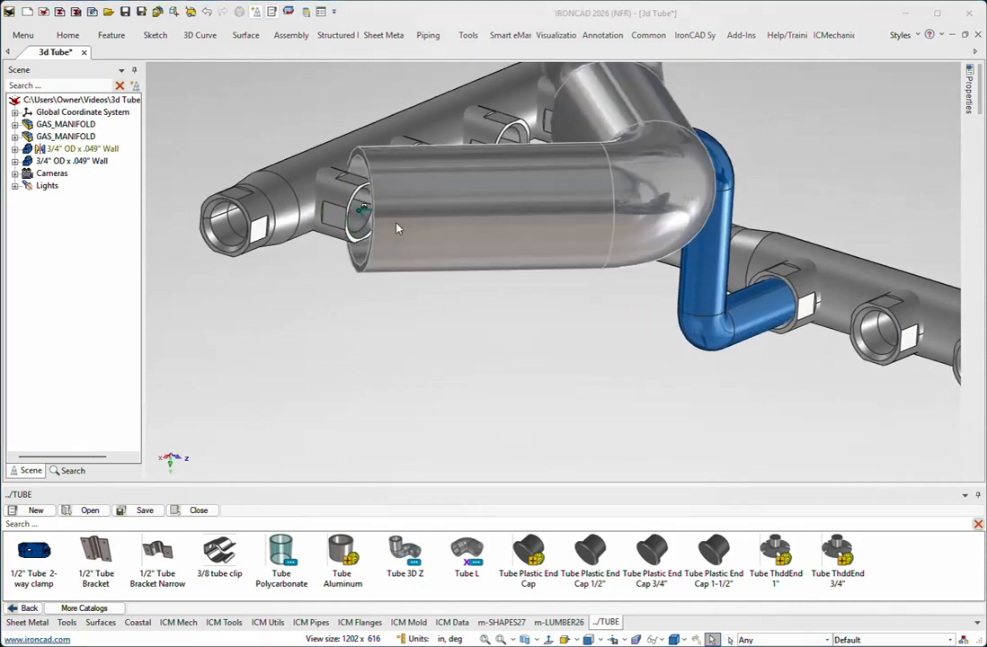
pyautogui.click(780, 118)
pyautogui.click(779, 118)
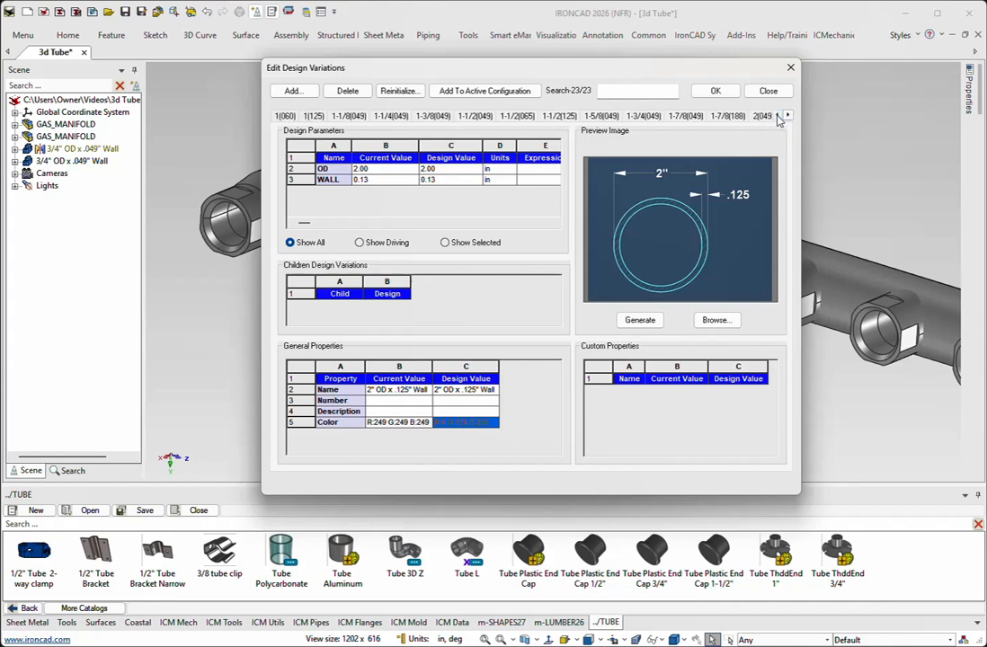
pyautogui.click(780, 118)
pyautogui.click(779, 117)
pyautogui.click(779, 118)
pyautogui.click(779, 117)
pyautogui.click(779, 118)
pyautogui.click(780, 118)
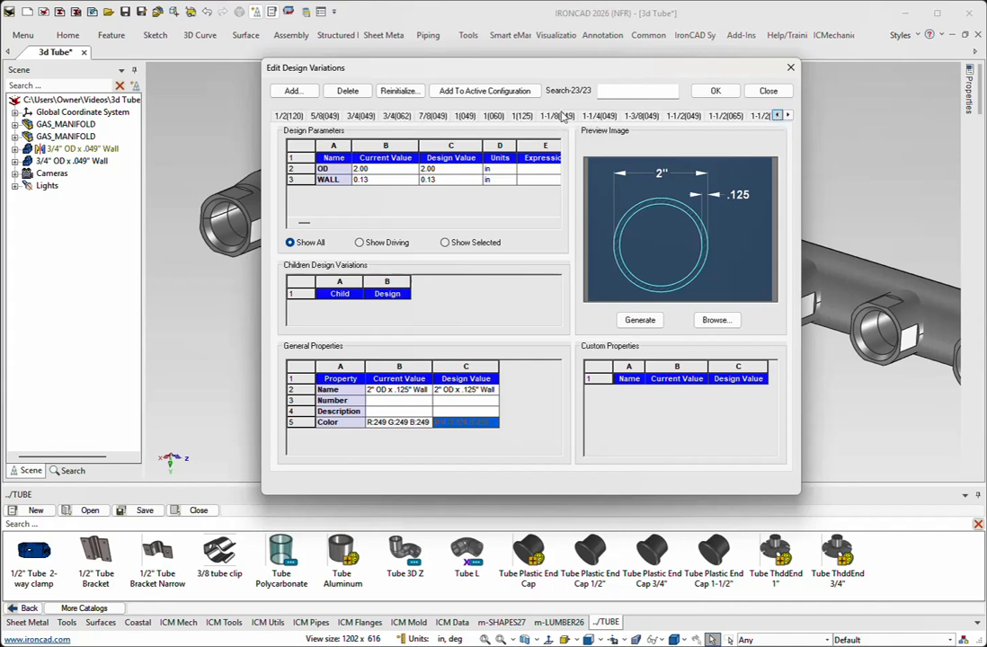
pyautogui.click(362, 118)
pyautogui.click(716, 90)
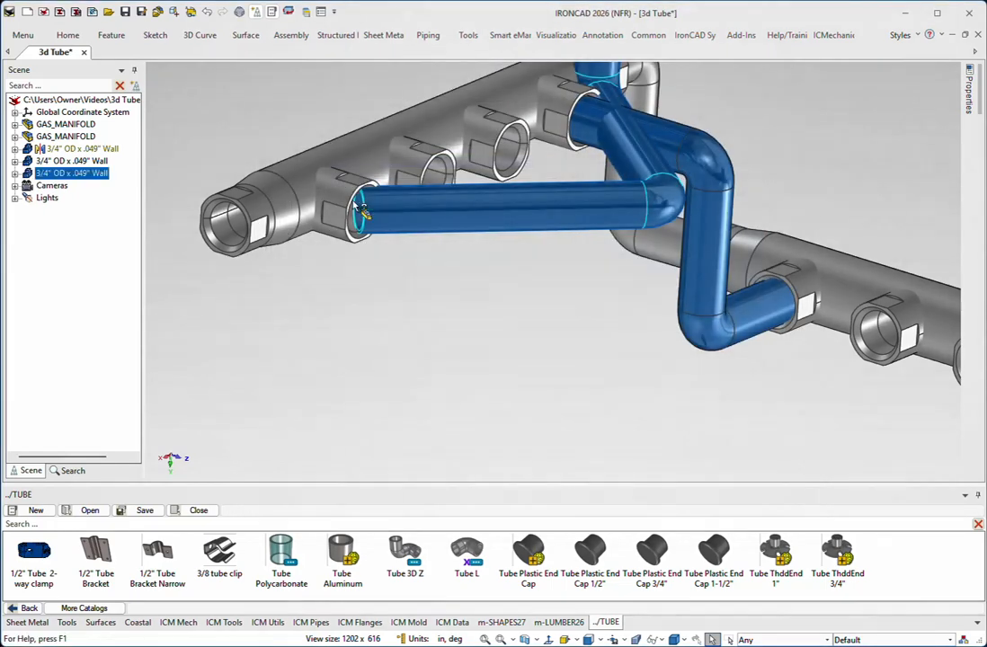
# Rotate the new tube 180 degrees about the TriBall's vertical axis so its first leg points out of the outlet
pyautogui.press('F10')
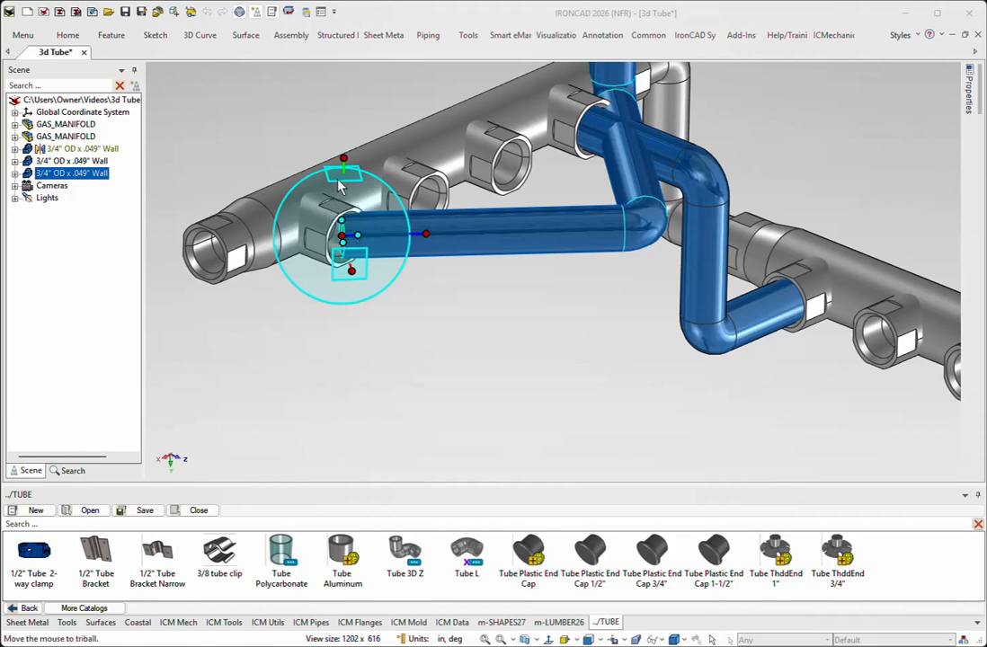
pyautogui.click(342, 235)
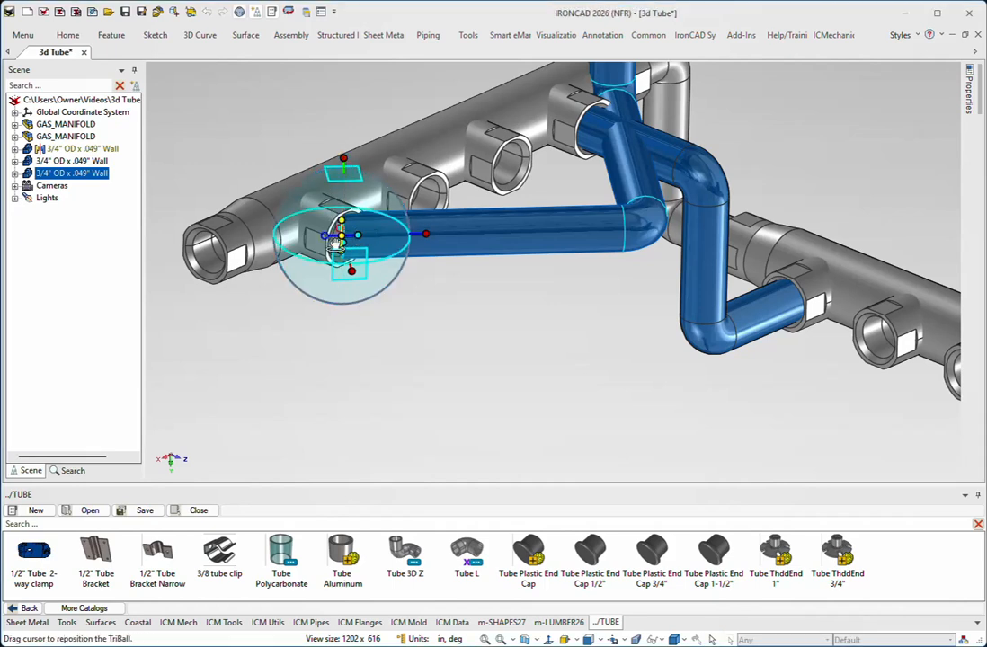
pyautogui.moveTo(340, 221); pyautogui.dragTo(347, 259)
pyautogui.click(343, 159)
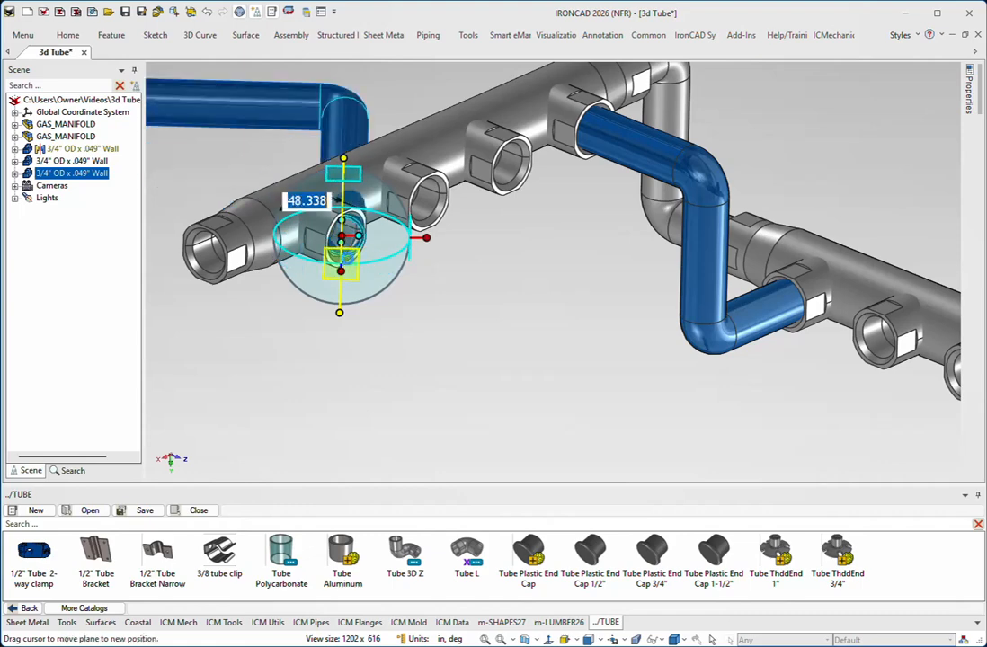
pyautogui.write('180')
pyautogui.press('Return')
pyautogui.scroll(-3, 347, 259)
pyautogui.moveTo(379, 277); pyautogui.dragTo(354, 265, button='middle')
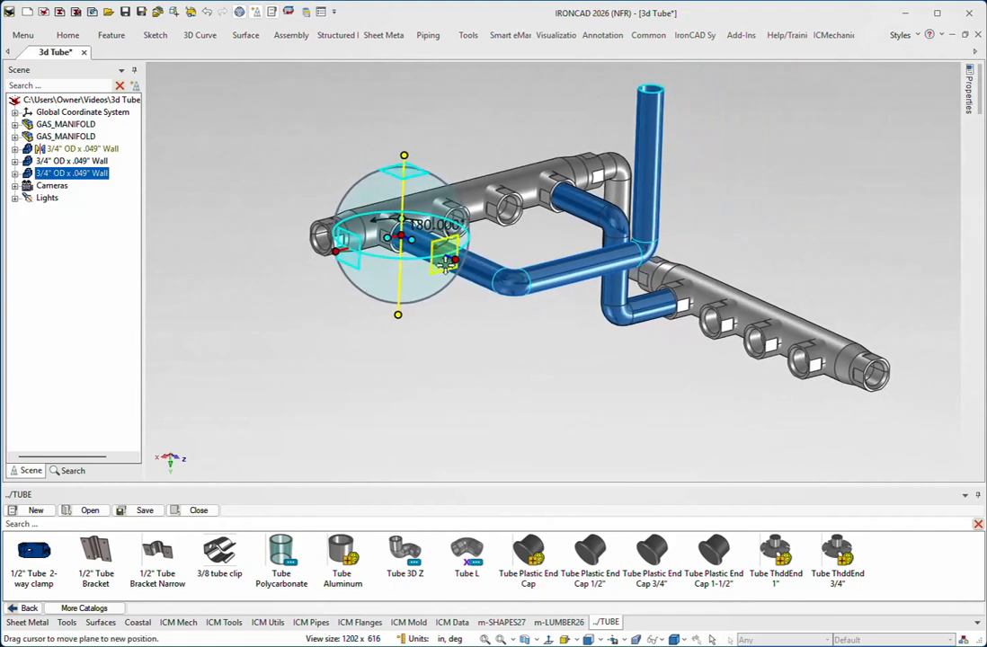
# Rotate the new tube 90 degrees about its first leg so the middle leg points down, and close the TriBall
pyautogui.click(455, 260)
pyautogui.moveTo(380, 282); pyautogui.dragTo(385, 236)
pyautogui.moveTo(385, 236); pyautogui.dragTo(410, 234, button='middle')
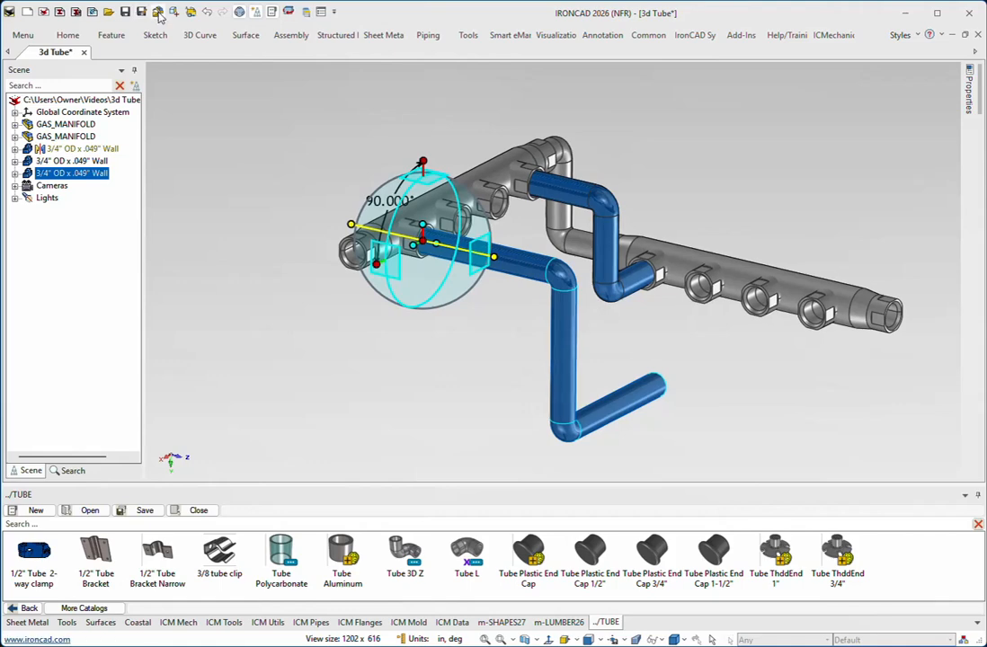
pyautogui.click(241, 12)
# Open the guide curve of the second tube's sweep for editing
pyautogui.moveTo(378, 188); pyautogui.dragTo(503, 187, button='middle')
pyautogui.moveTo(631, 360); pyautogui.dragTo(618, 301, button='middle')
pyautogui.moveTo(791, 359); pyautogui.dragTo(879, 219, button='middle')
pyautogui.moveTo(675, 281); pyautogui.dragTo(599, 394, button='middle')
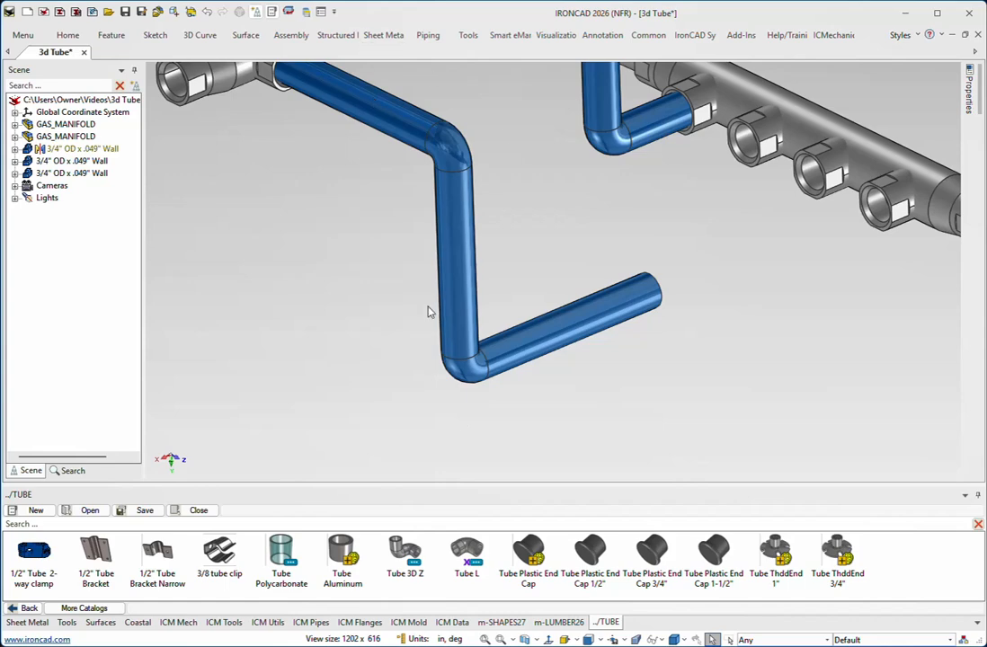
pyautogui.click(578, 339)
pyautogui.rightClick(579, 339)
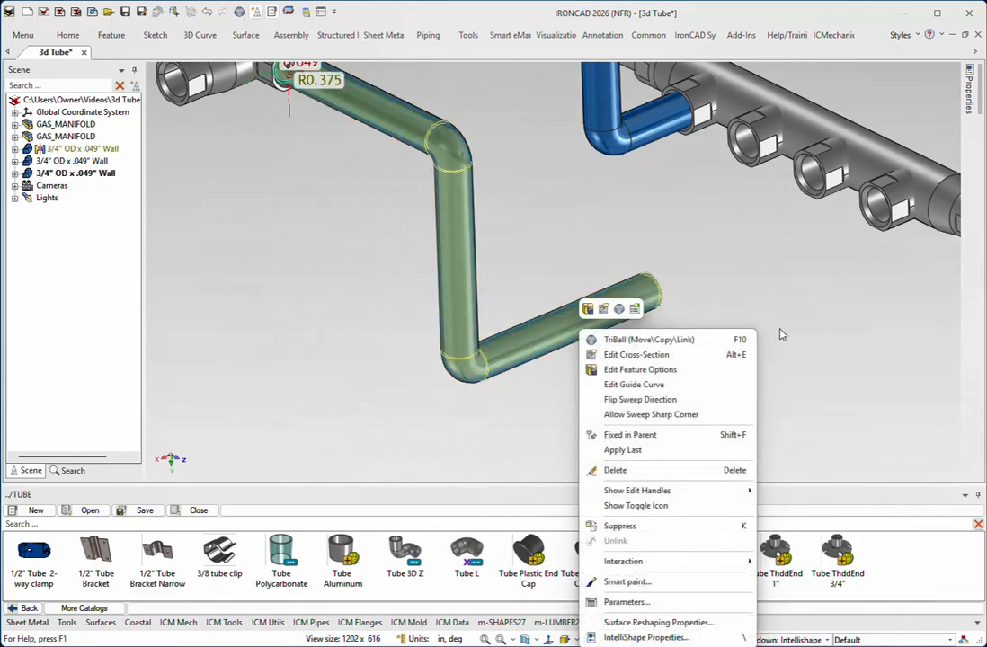
pyautogui.click(638, 385)
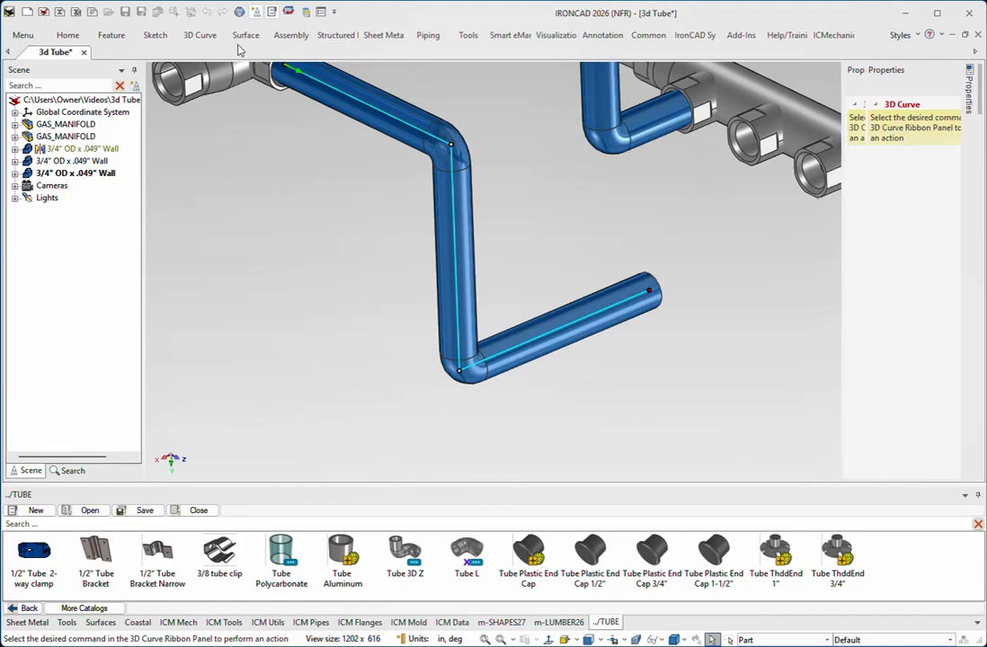
# Extend the guide curve with two 3D lines from its end point through a free point to the center of the lower manifold's farthest outlet
pyautogui.click(202, 37)
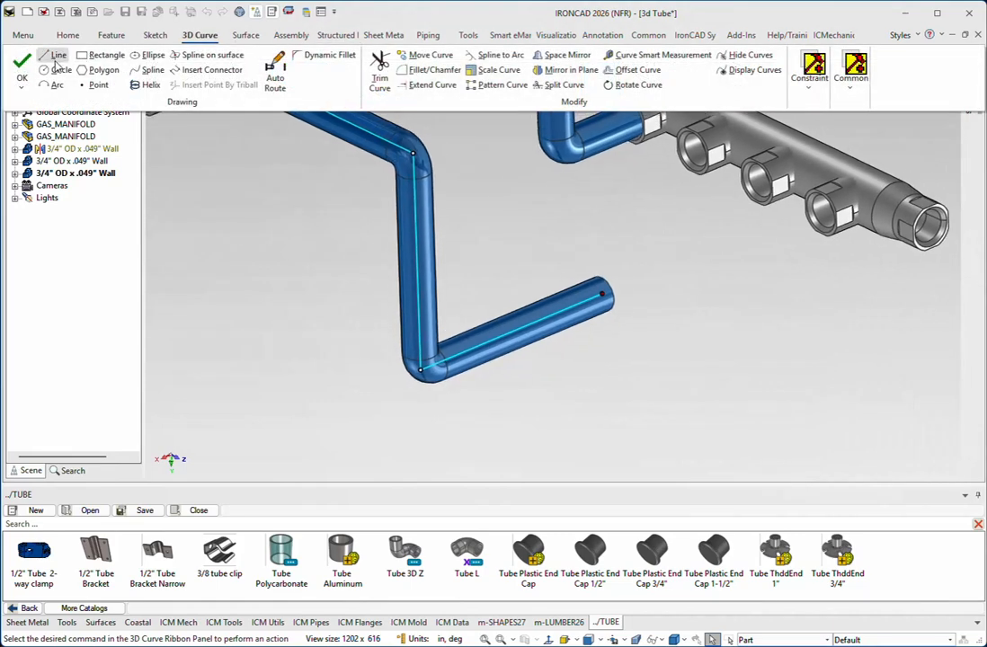
pyautogui.click(53, 58)
pyautogui.click(600, 294)
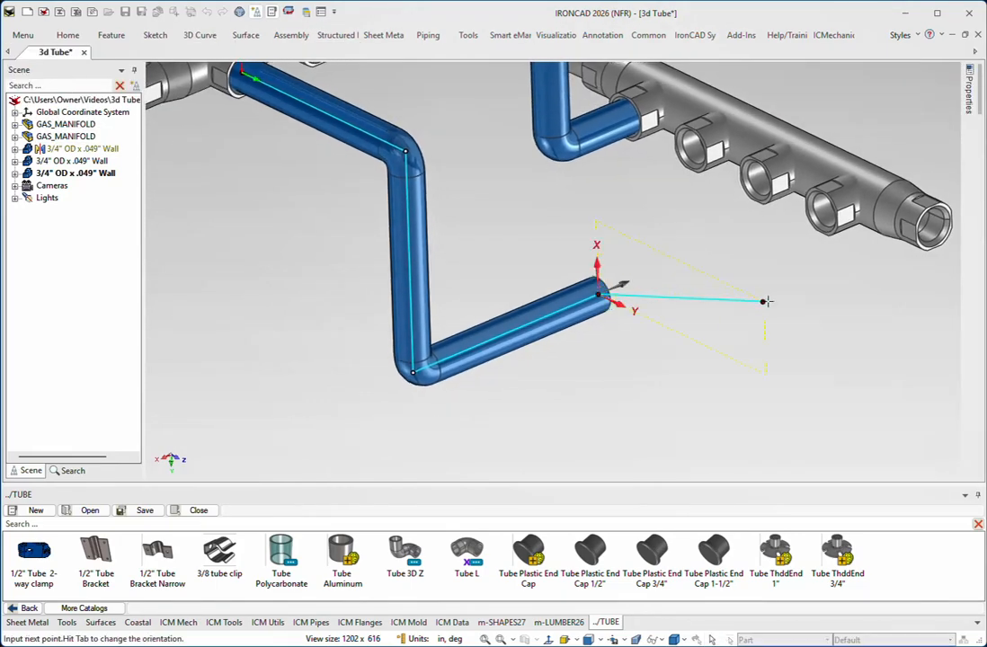
pyautogui.click(766, 302)
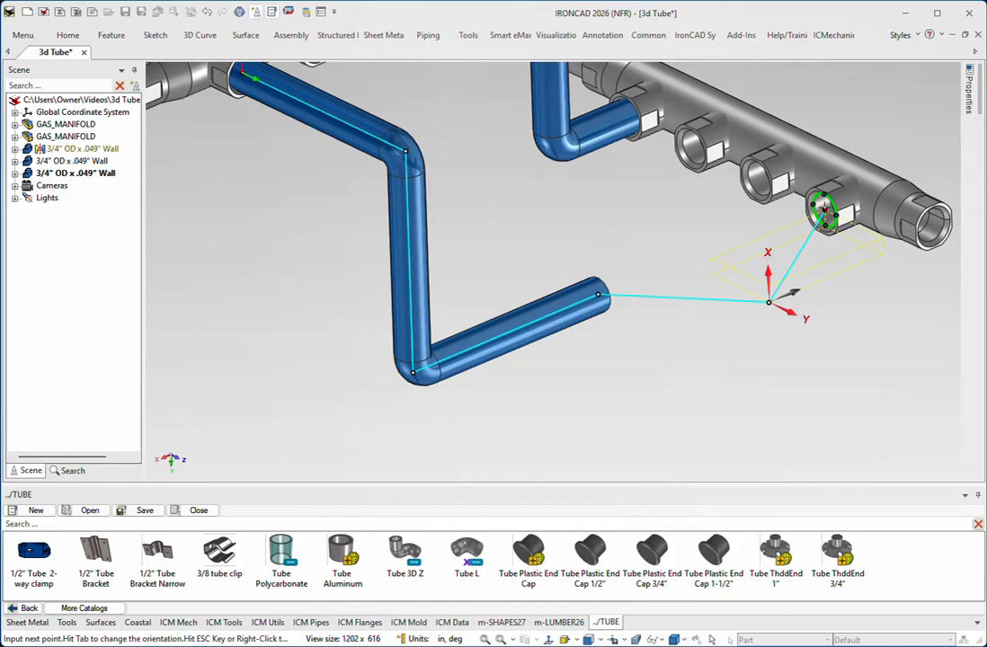
pyautogui.click(825, 209)
pyautogui.press('Escape')
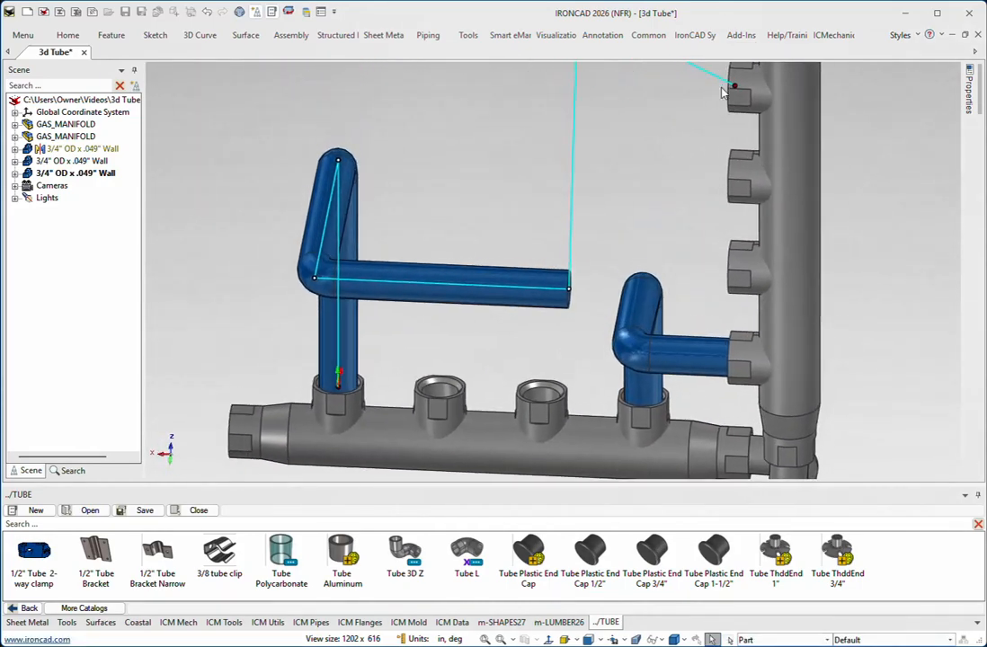
# Align the guide curve's free corner point with the farthest outlet by moving its TriBall plane to the outlet's center point
pyautogui.moveTo(721, 88); pyautogui.dragTo(765, 268, button='middle')
pyautogui.press('F10')
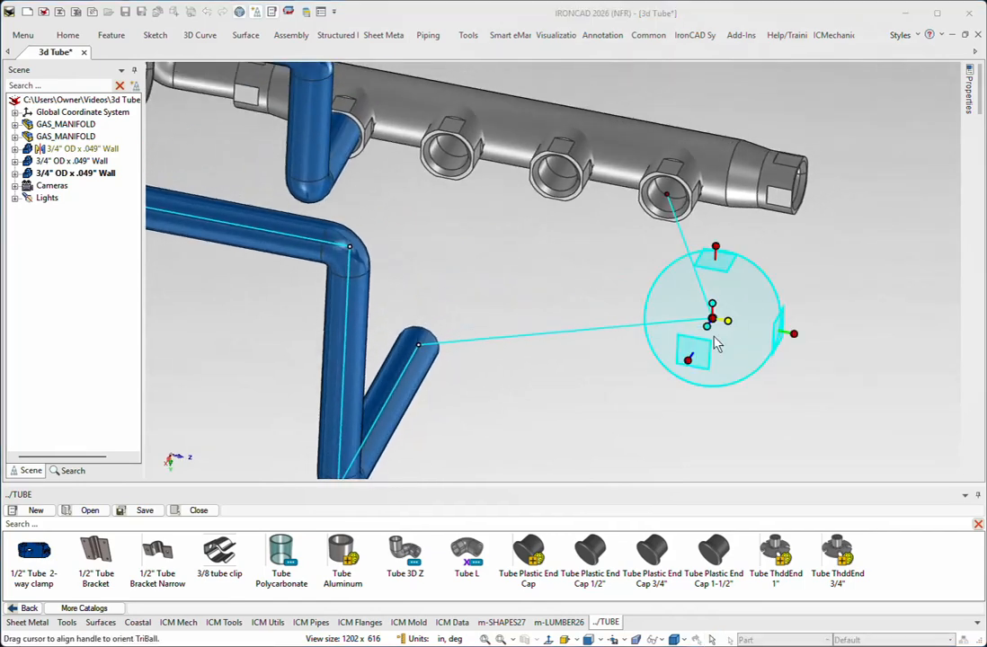
pyautogui.rightClick(693, 350)
pyautogui.click(746, 429)
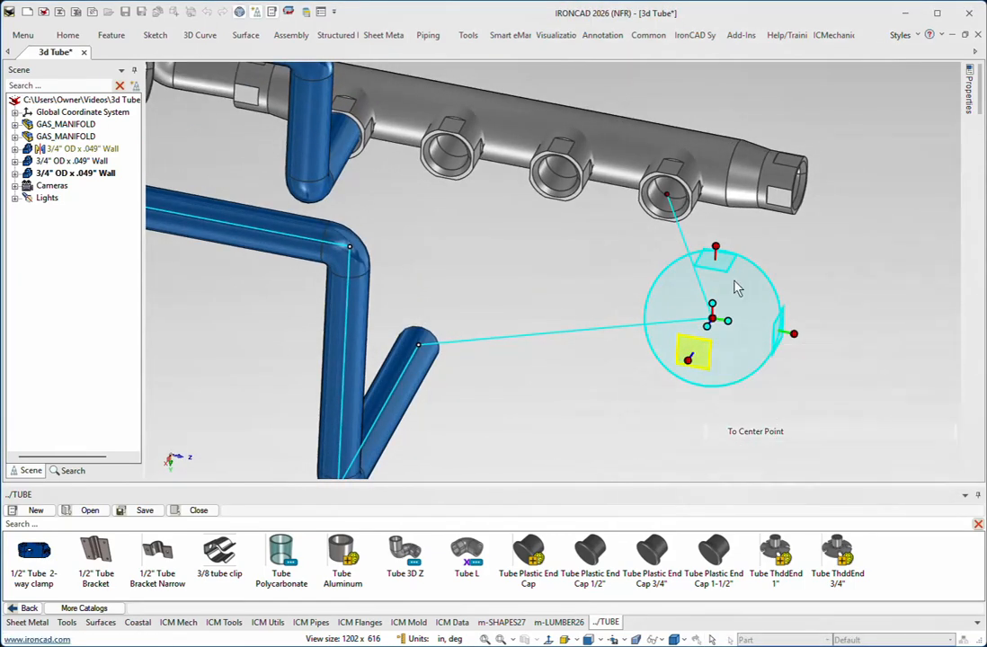
pyautogui.click(657, 196)
# Move the free corner point about 2.1 in toward the outlet along the outlet's axis and close the TriBall
pyautogui.moveTo(571, 240); pyautogui.dragTo(396, 262, button='middle')
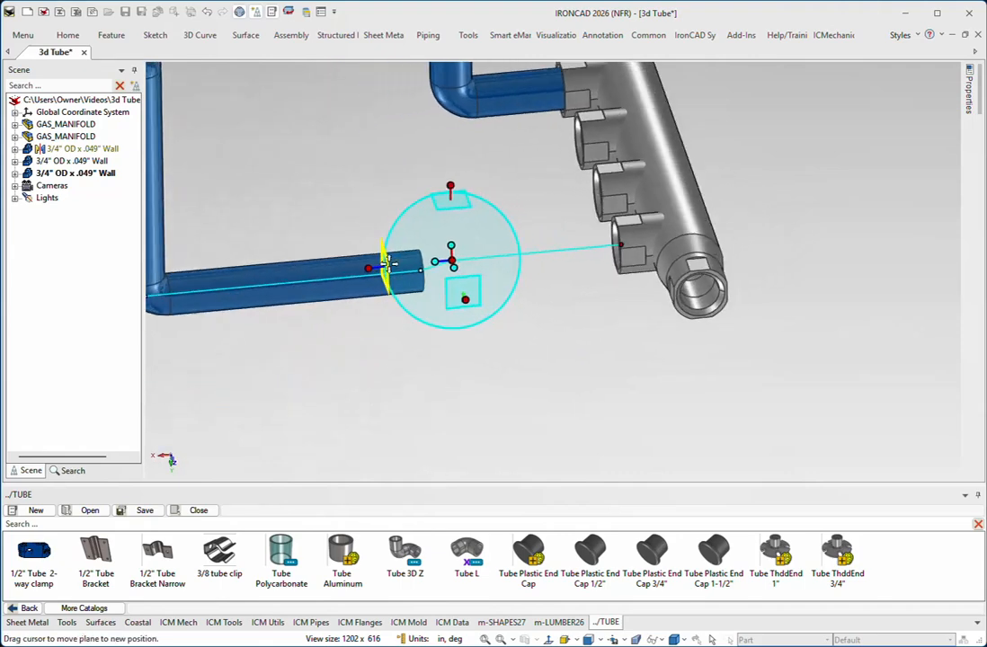
pyautogui.moveTo(375, 269); pyautogui.dragTo(498, 258)
pyautogui.moveTo(396, 205); pyautogui.dragTo(397, 156, button='middle')
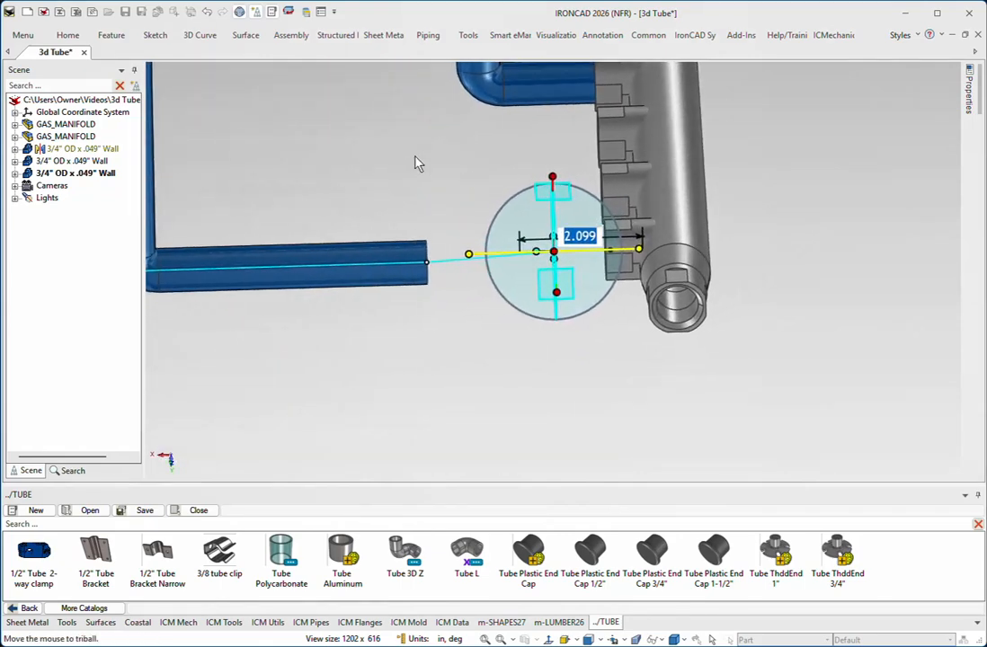
pyautogui.click(487, 184)
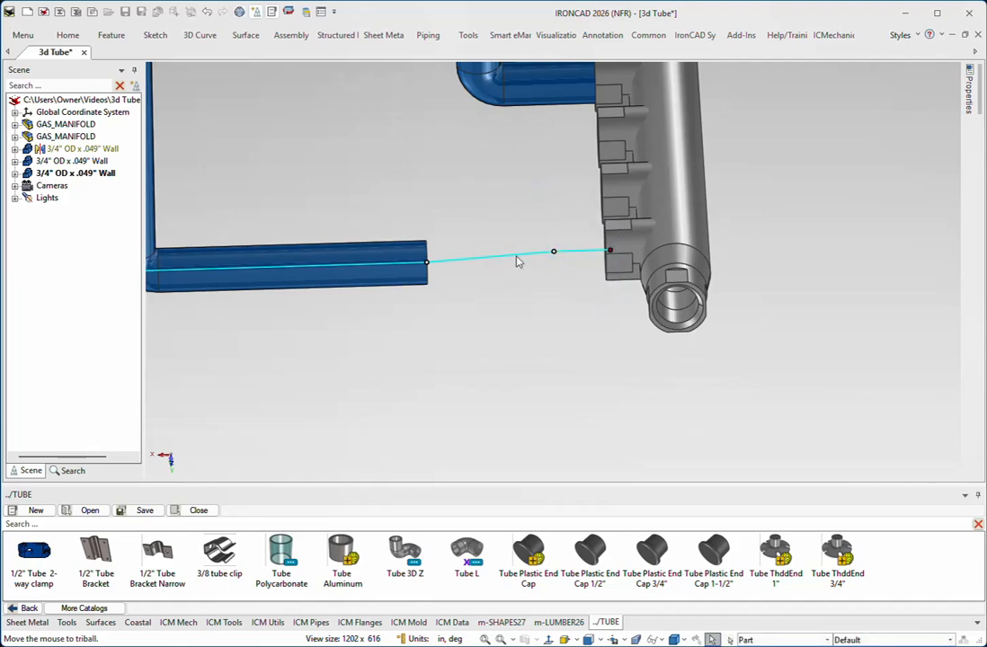
# Adjust the guide curve's end point along the outlet's axis to set how deep the tube seats in the outlet
pyautogui.moveTo(518, 257); pyautogui.dragTo(560, 256, button='middle')
pyautogui.click(627, 248)
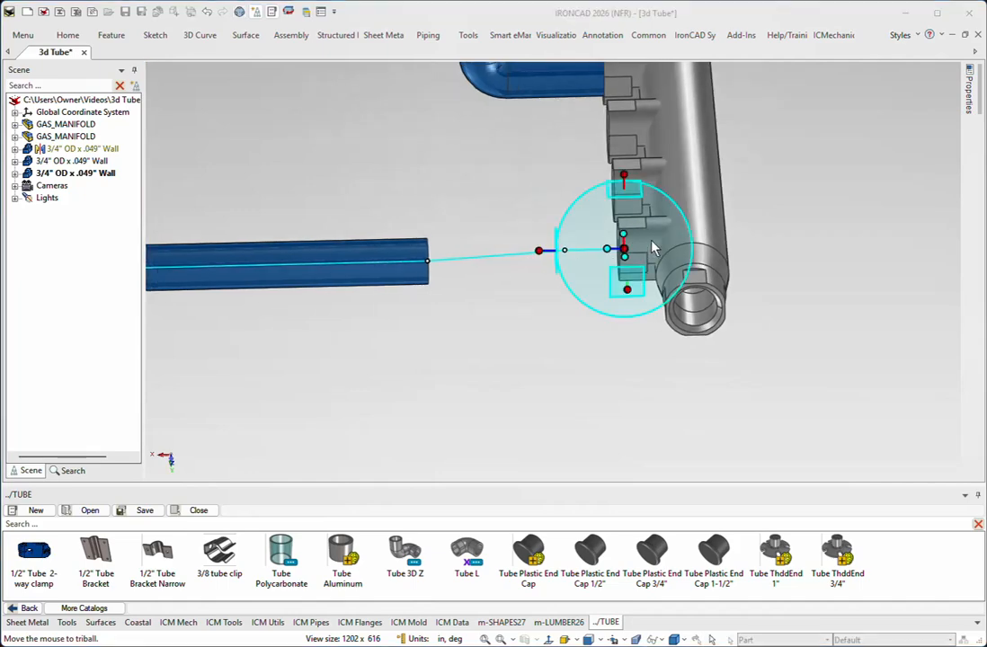
pyautogui.moveTo(541, 250)
pyautogui.mouseDown()
pyautogui.moveTo(551, 251)
pyautogui.moveTo(535, 245)
pyautogui.mouseUp()
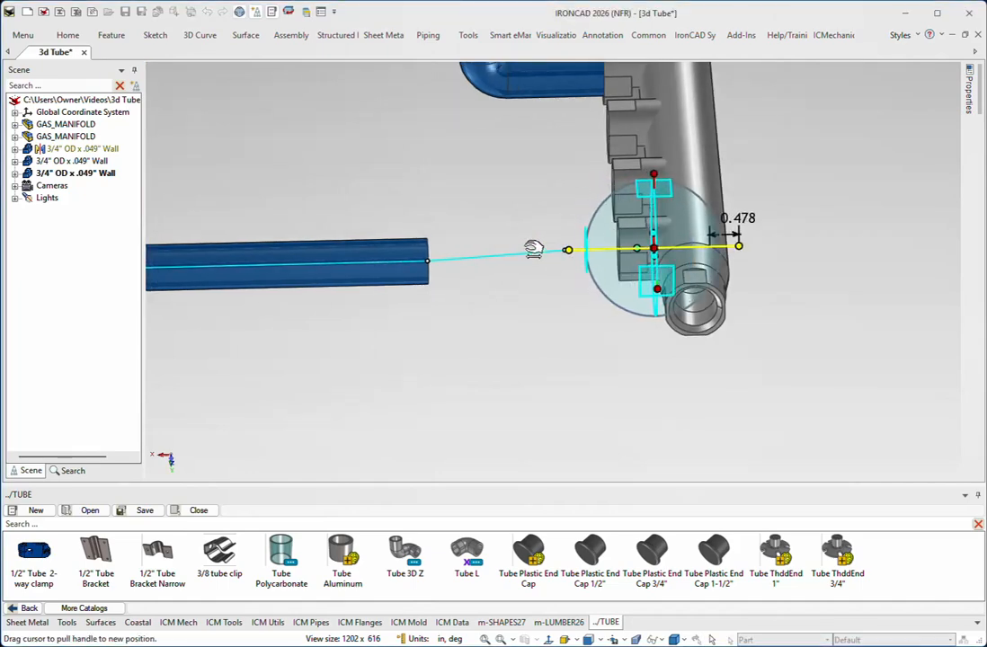
pyautogui.click(824, 216)
# Finish editing the guide curve to regenerate the second tube along the extended path
pyautogui.moveTo(824, 216); pyautogui.dragTo(733, 238, button='middle')
pyautogui.rightClick(763, 200)
pyautogui.click(775, 199)
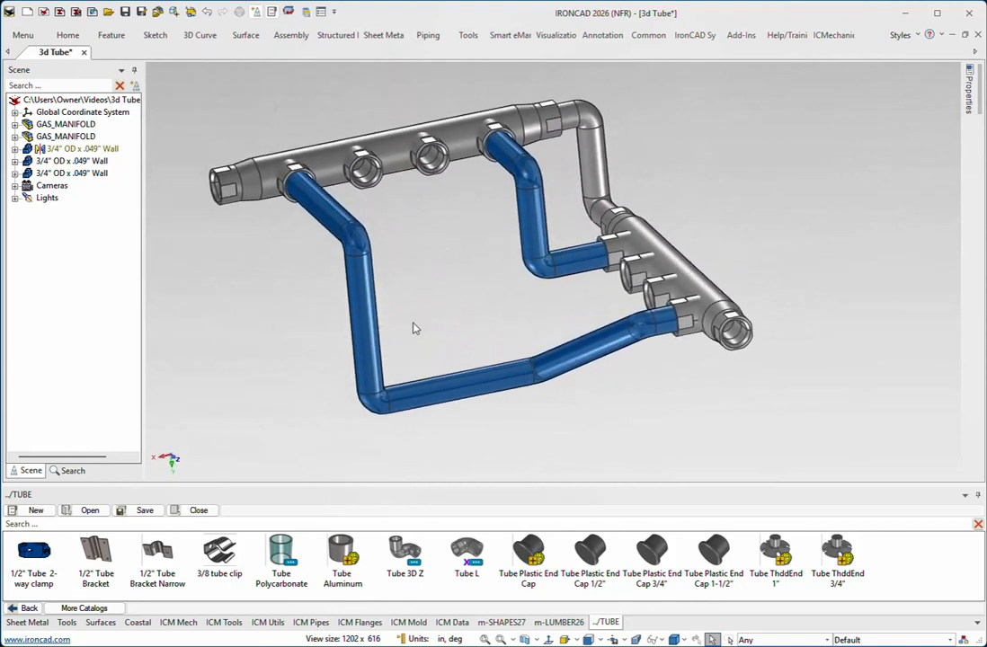
pyautogui.moveTo(413, 323); pyautogui.dragTo(428, 475, button='middle')
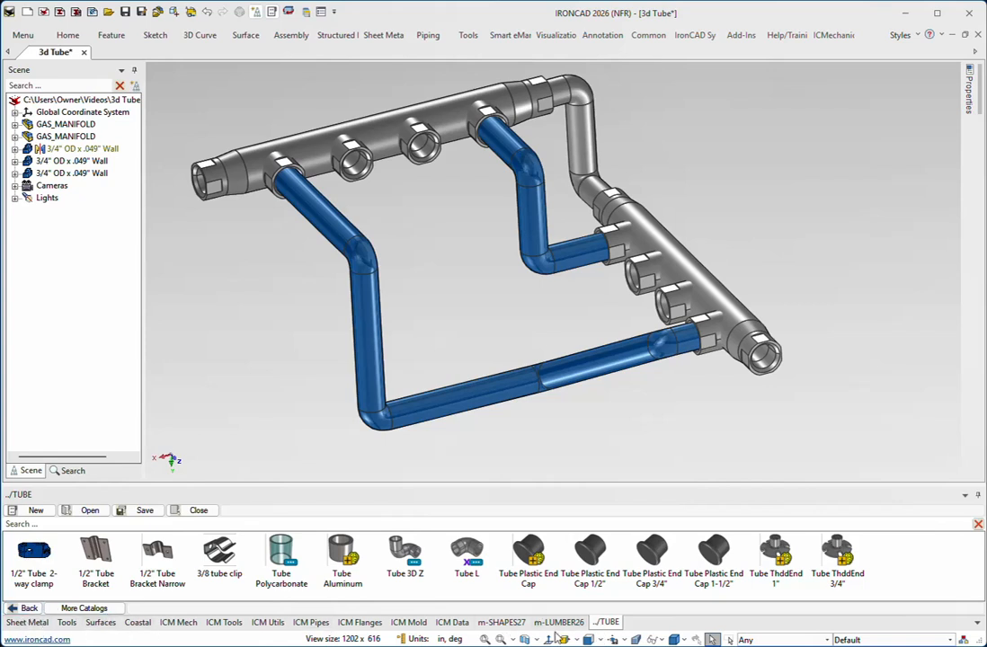
# Return from the TUBE catalog to its parent m-TOOLS27 catalog and look through the available items
pyautogui.click(21, 608)
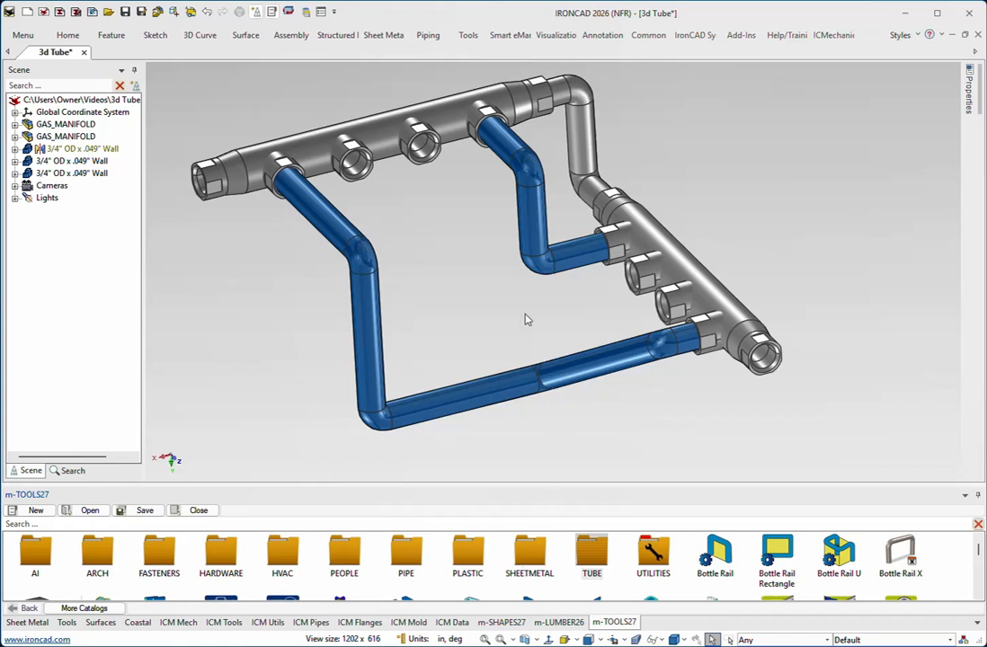
pyautogui.scroll(-10, 322, 552)
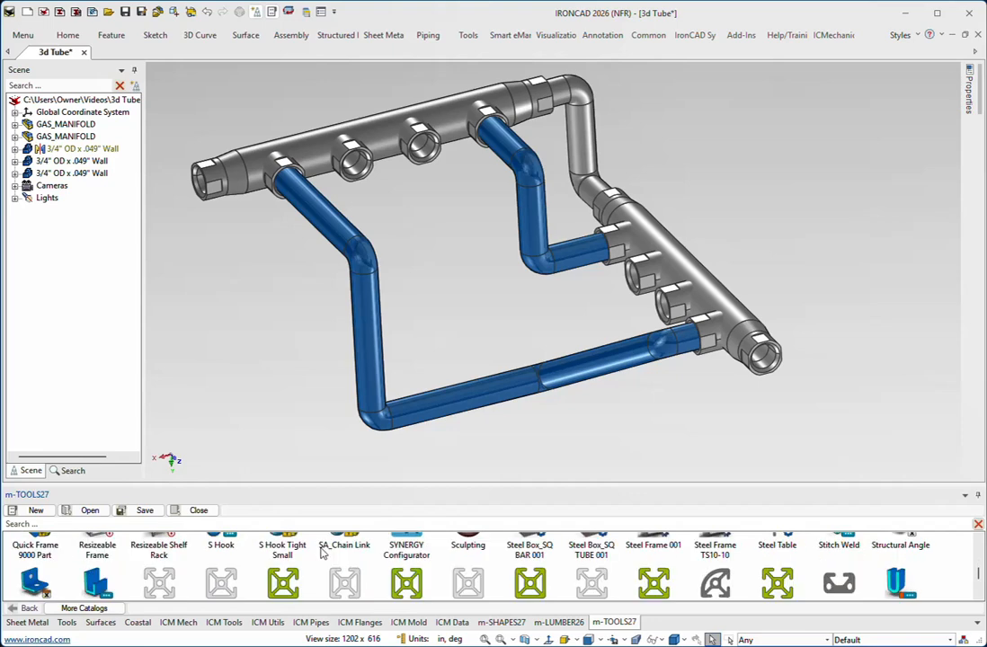
pyautogui.scroll(10, 322, 551)
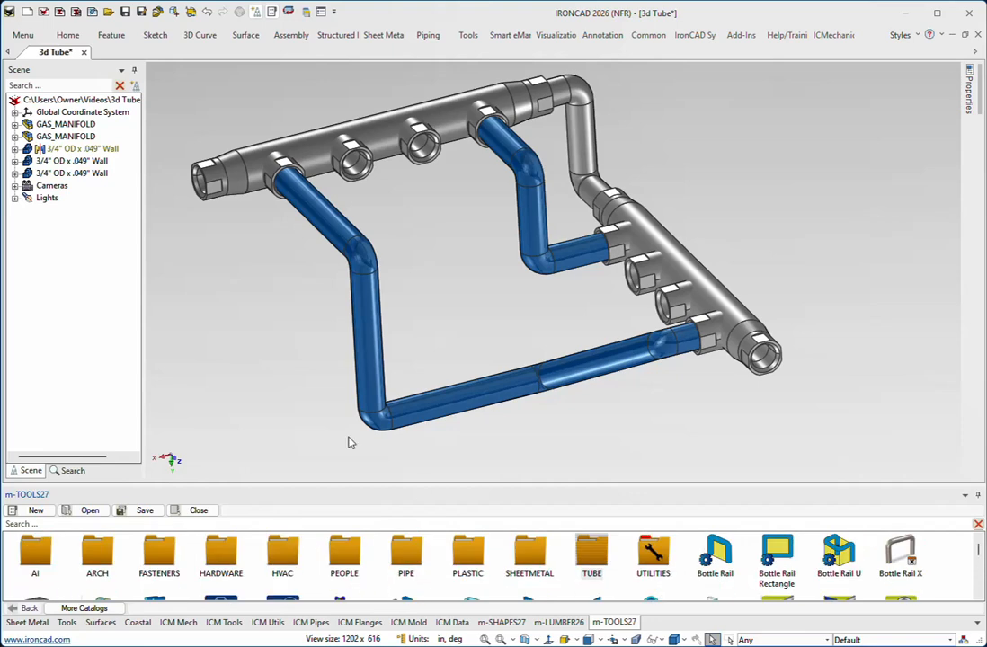